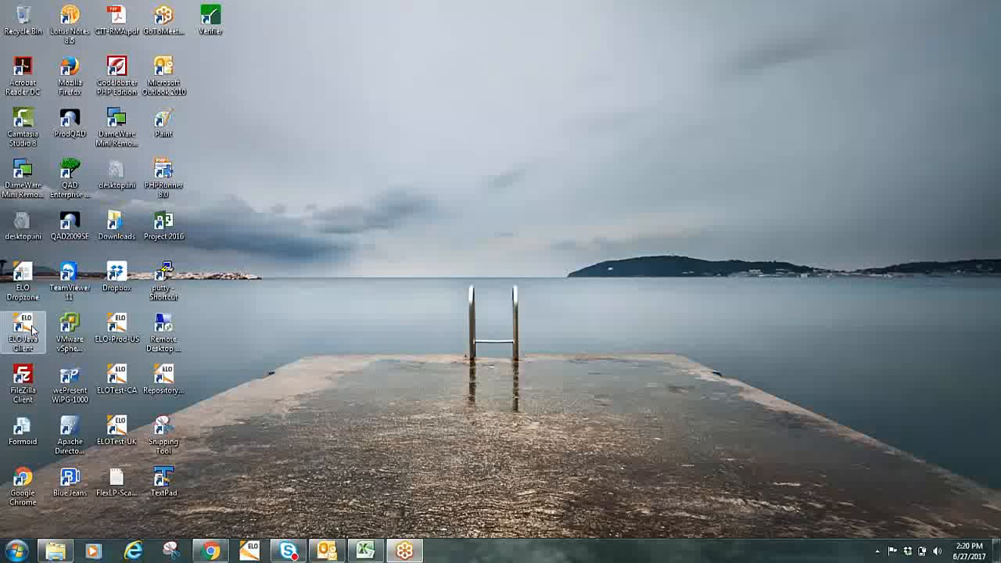
Launch the ELO Java Client and, while it loads, bring up the ELO Power User's Guide page in Chrome
double_click(31, 330)
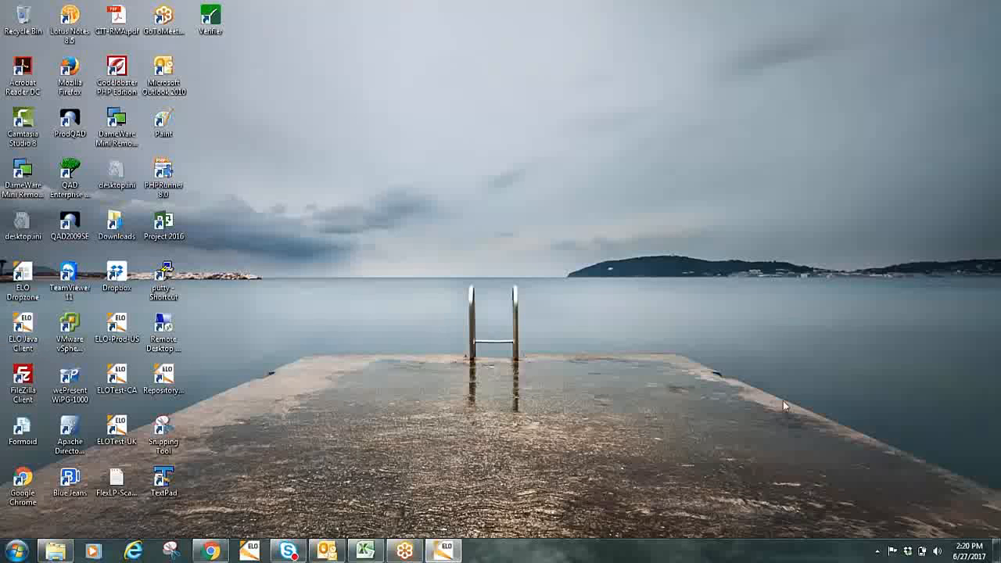
left_click(211, 552)
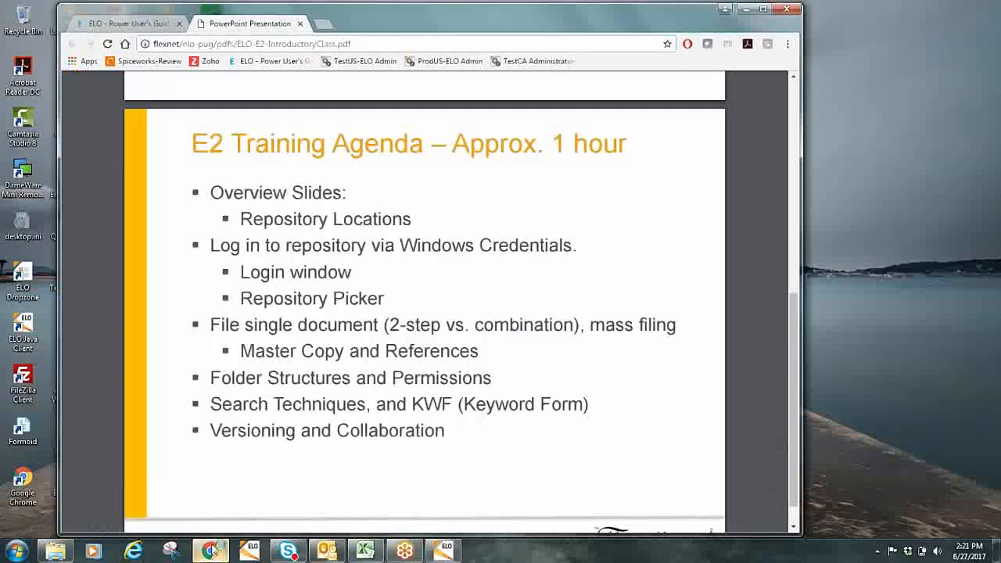
left_click(138, 24)
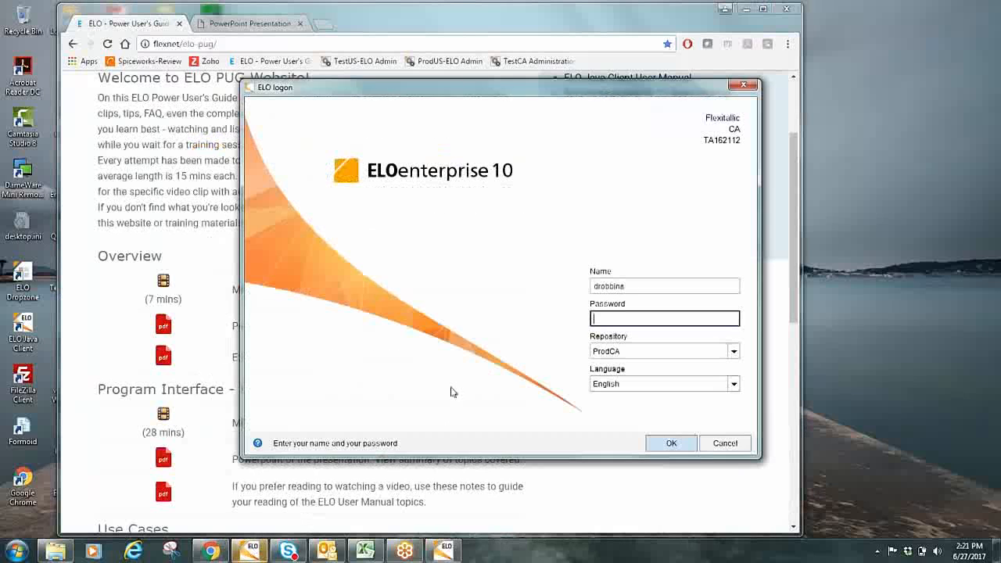
Fill in the ELO logon with the name elocatest1, the account password and the TestCA repository
double_click(650, 286)
key("BackSpace")
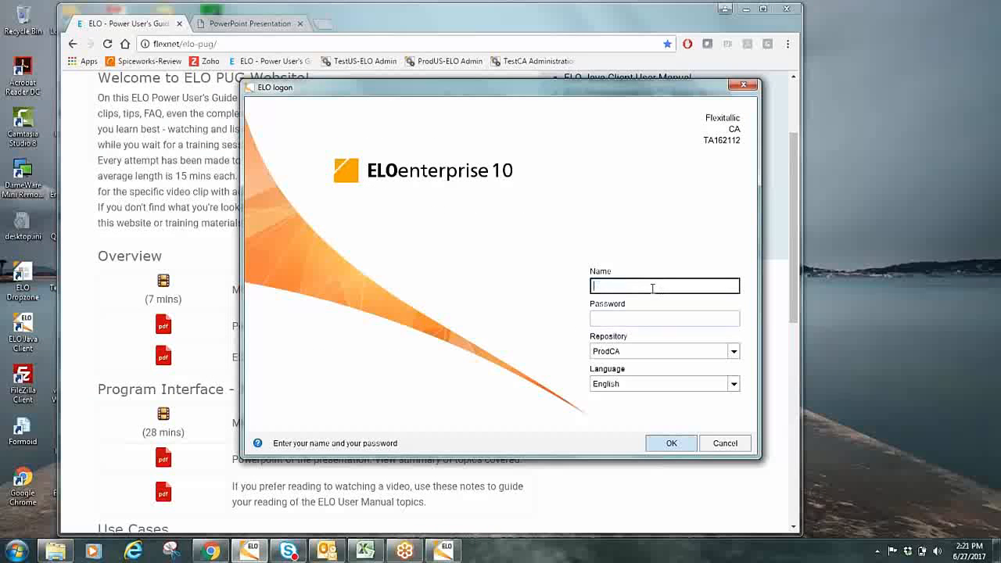
type("elocatest1")
left_click(636, 318)
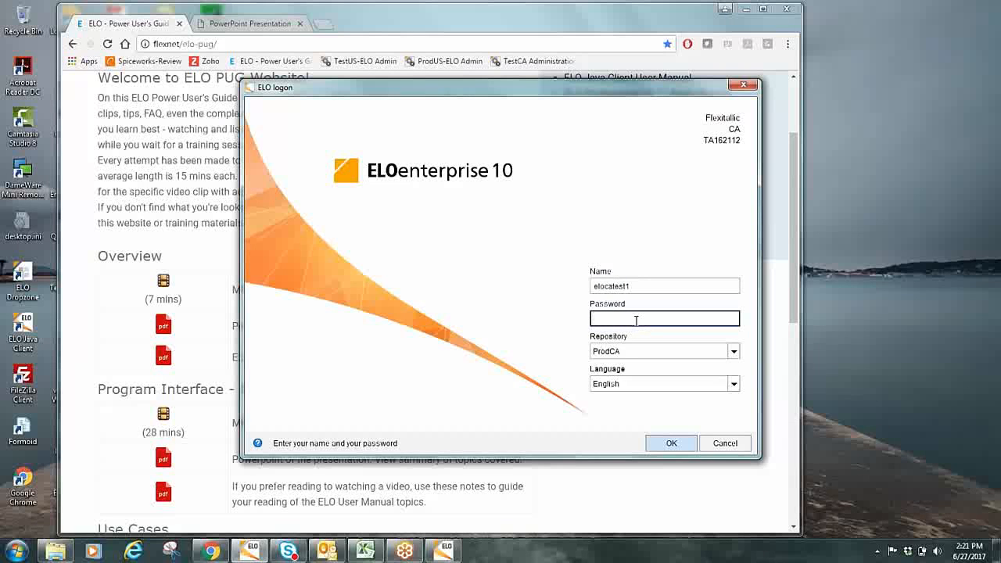
type("*************")
left_click(637, 353)
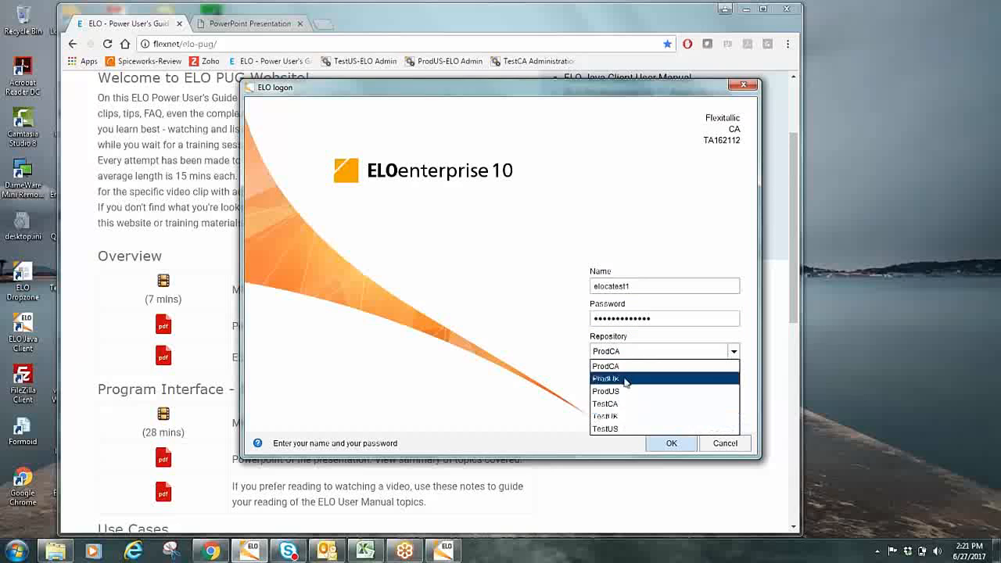
left_click(617, 405)
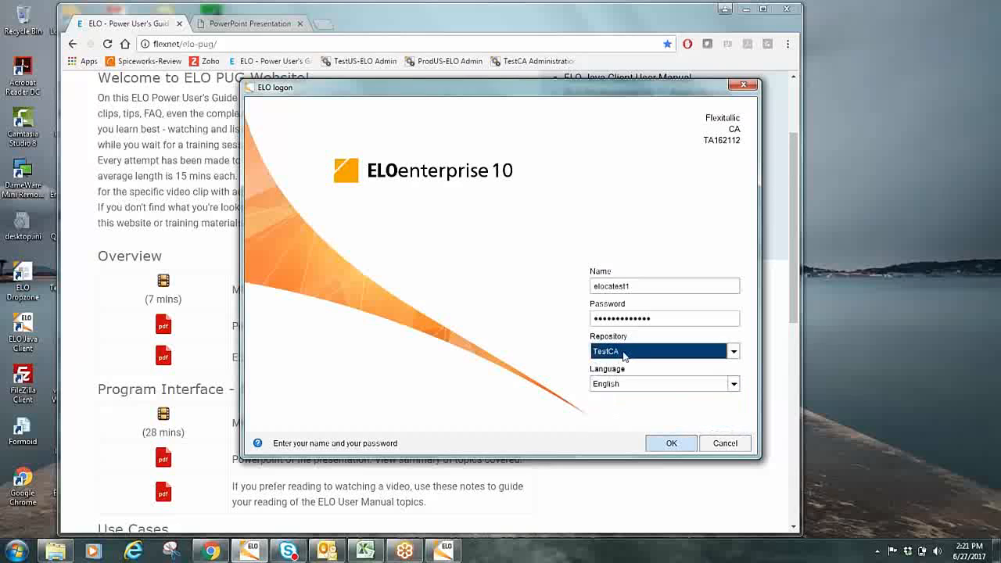
View the ProdUK entry in the repository profiles, and close the profiles without changing them
key("ctrl+alt+p")
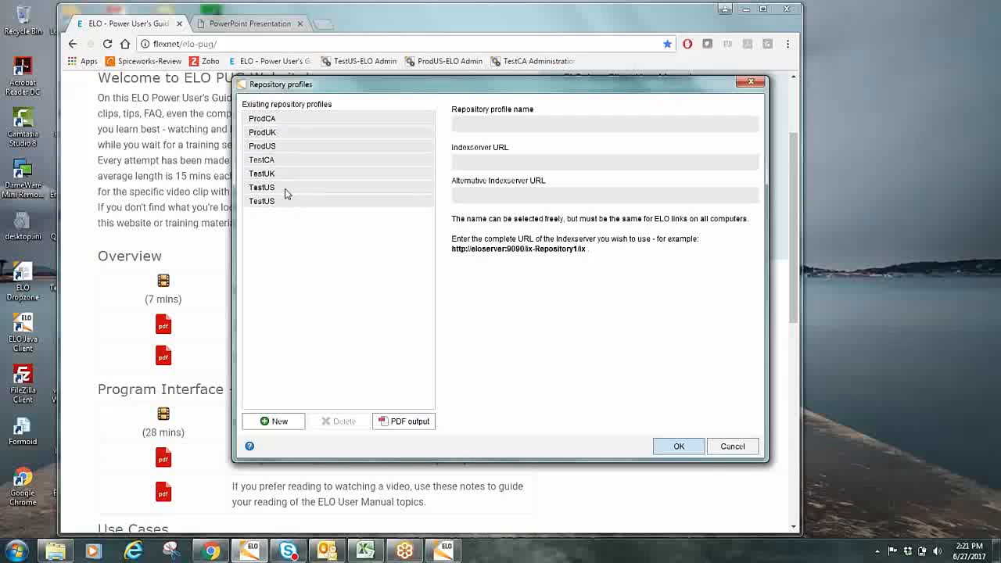
left_click(286, 135)
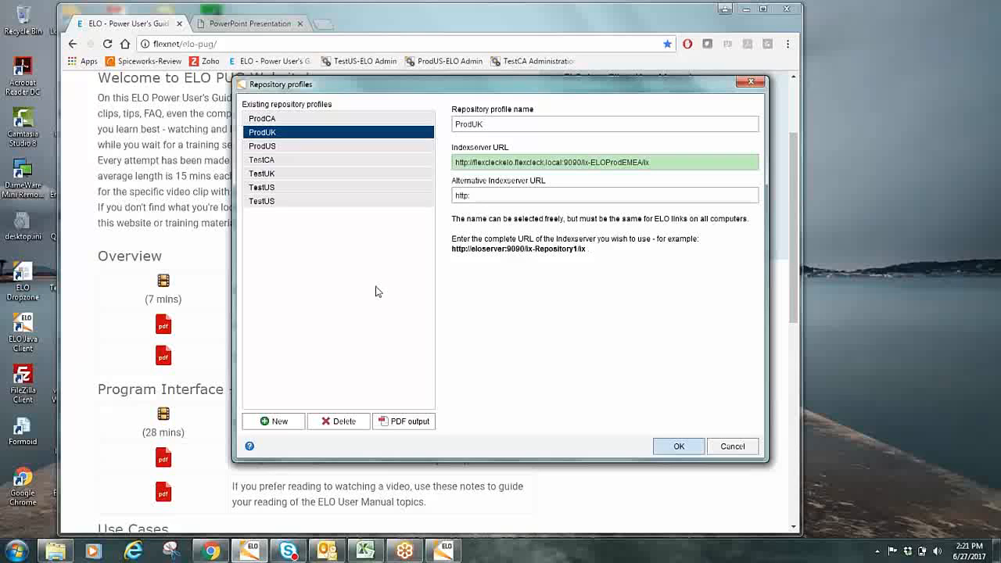
left_click(719, 446)
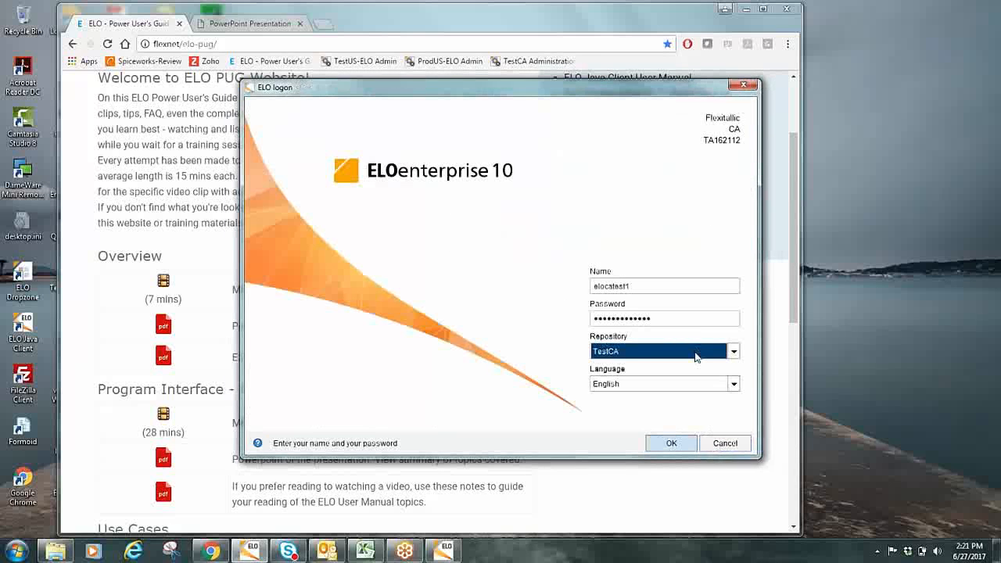
Review the available repositories, select TestCA and log on to ELO
left_click(733, 351)
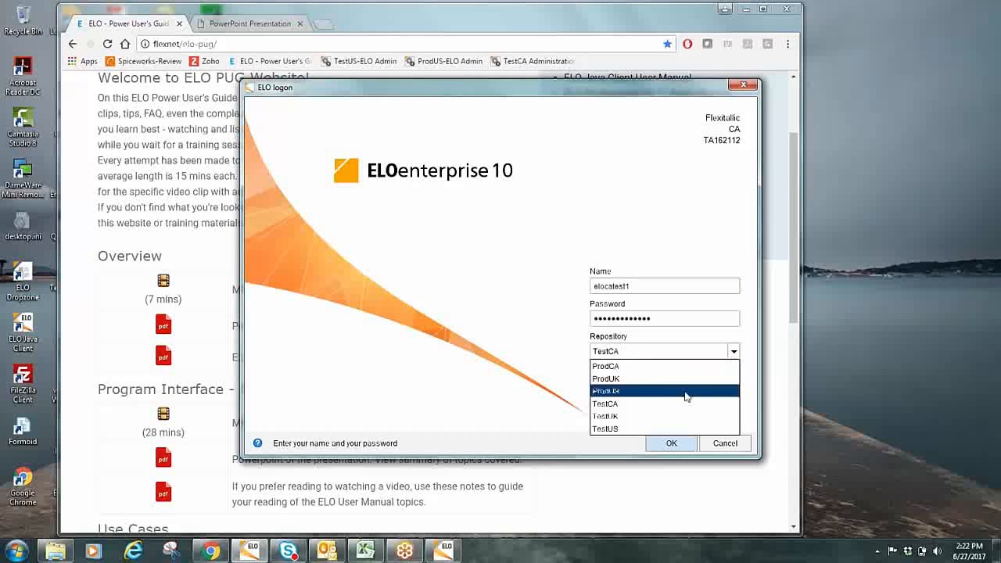
left_click(848, 435)
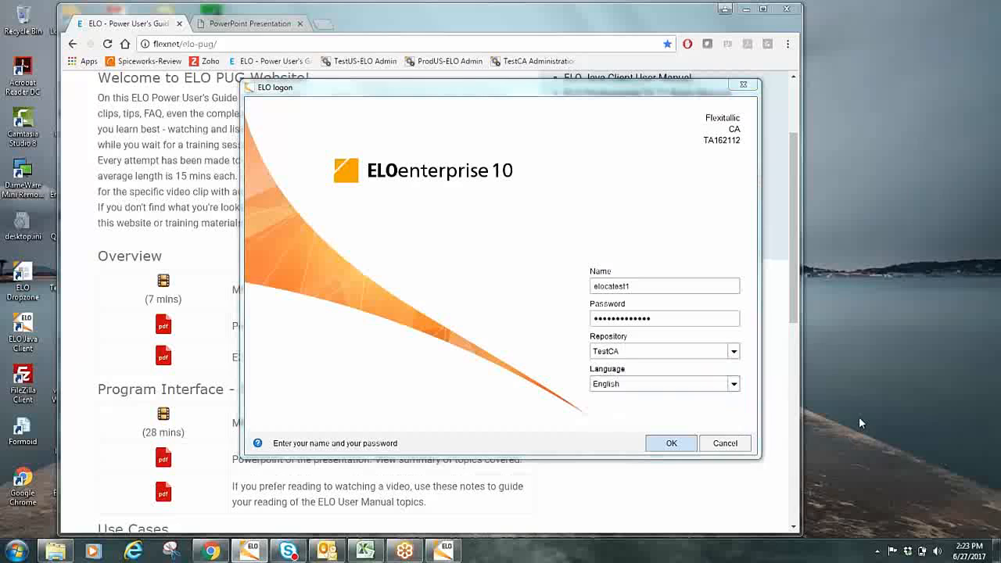
left_click(675, 358)
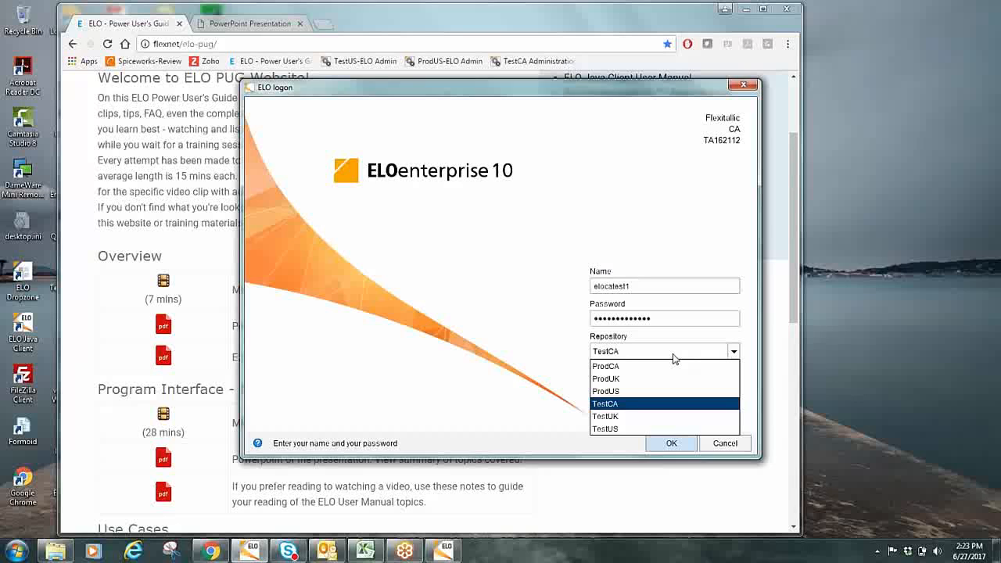
left_click(619, 404)
left_click(668, 443)
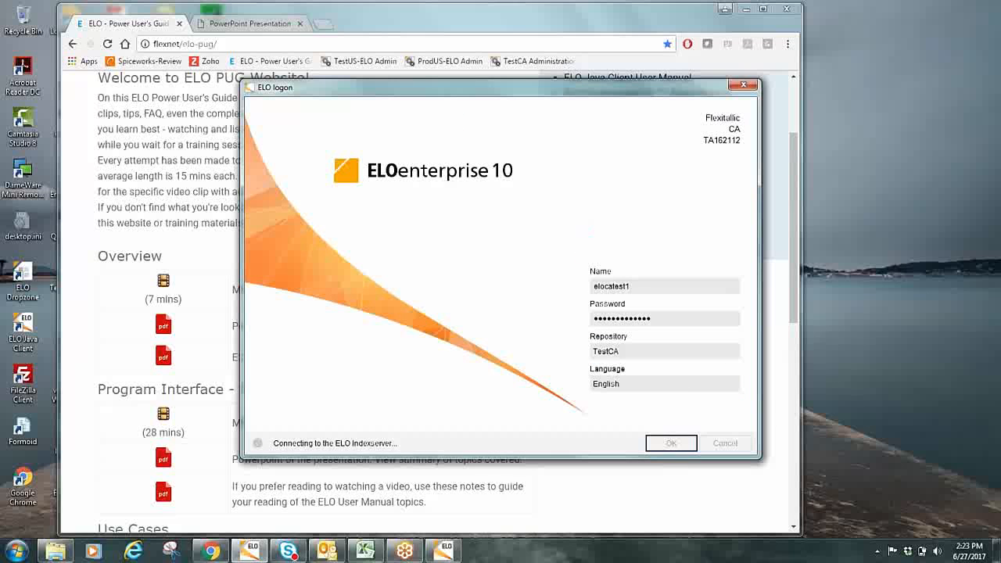
Look over the E2 training agenda and the Overview and Program Interface materials in Chrome while ELO connects
left_click(264, 24)
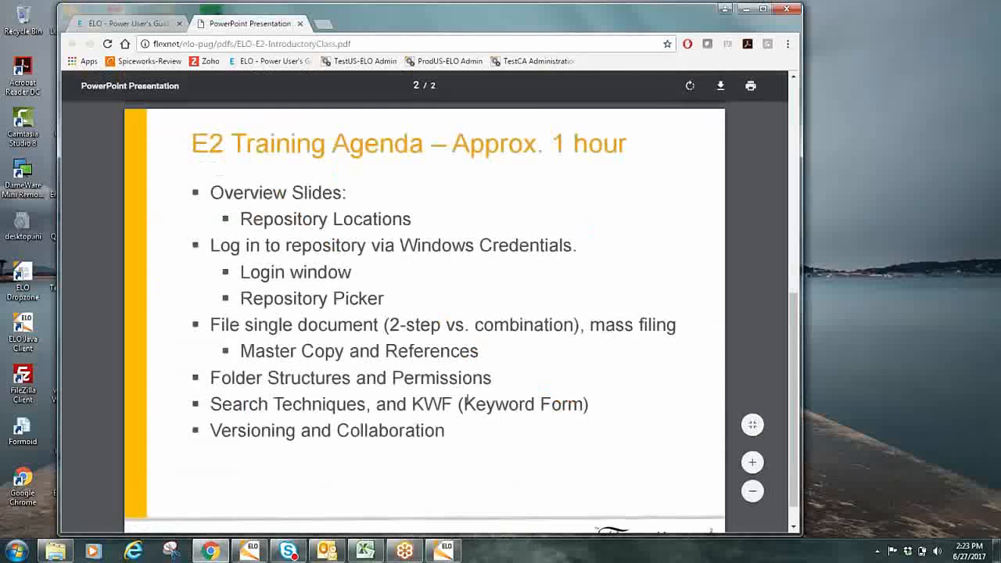
left_click(135, 23)
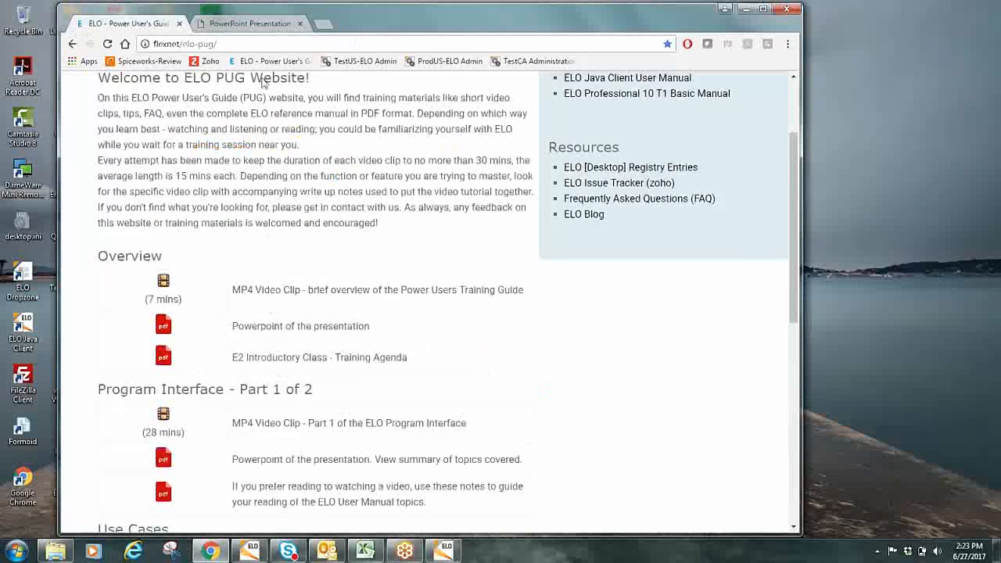
scroll(597, 351, "down", 1)
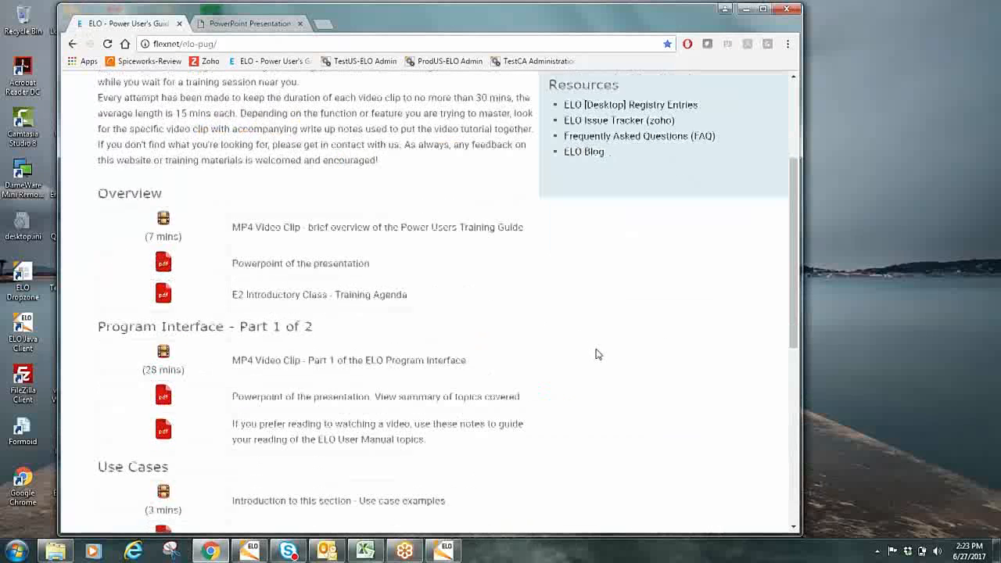
scroll(597, 354, "down", 1)
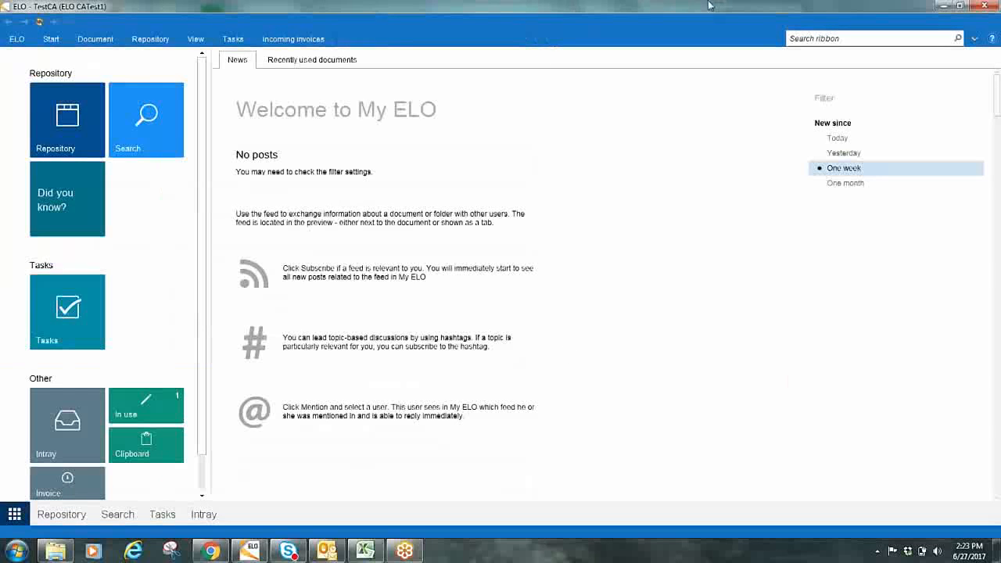
Restore the ELO client to a smaller window, reposition it over the browser and minimize it
left_click(959, 6)
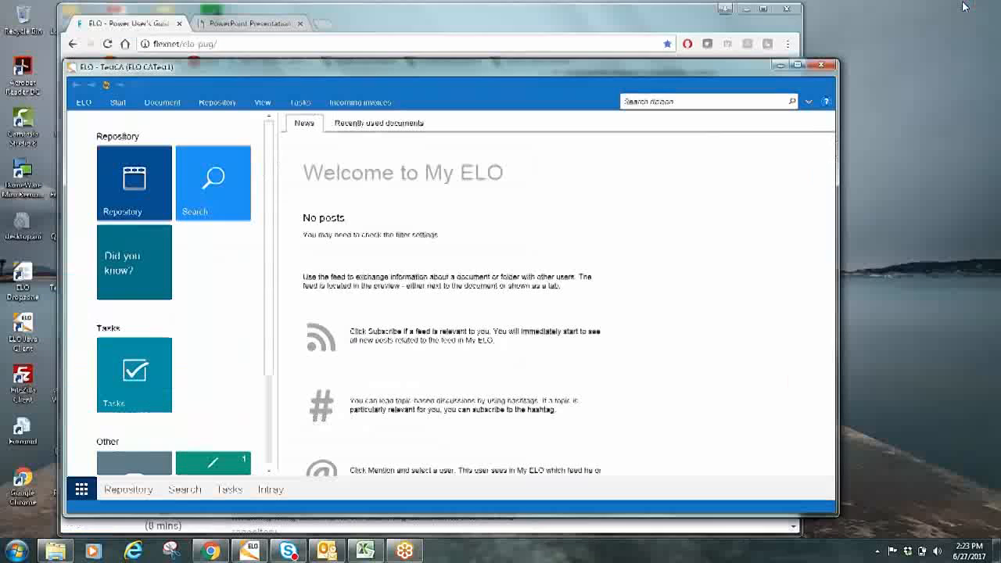
left_click_drag(578, 70, 537, 75)
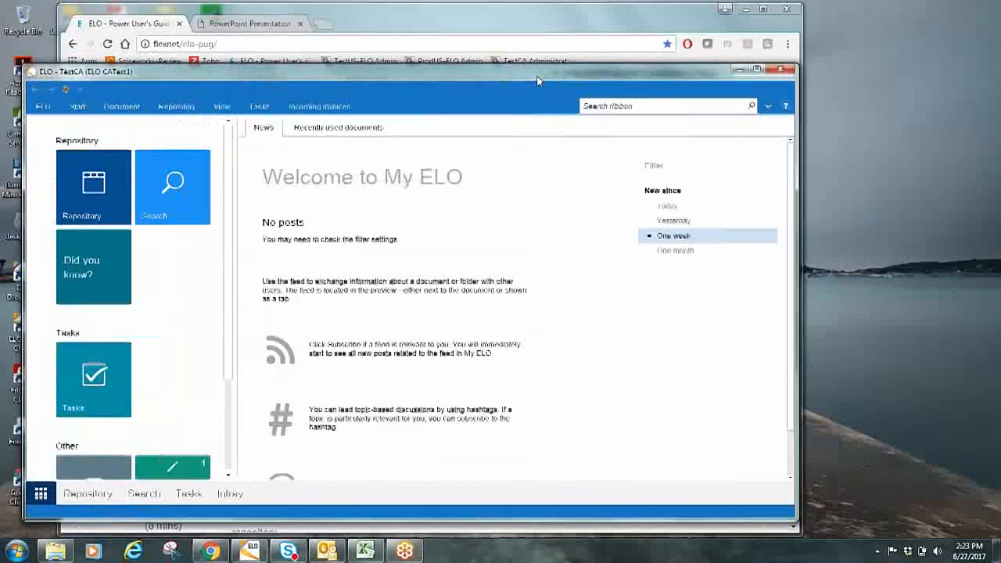
left_click(740, 69)
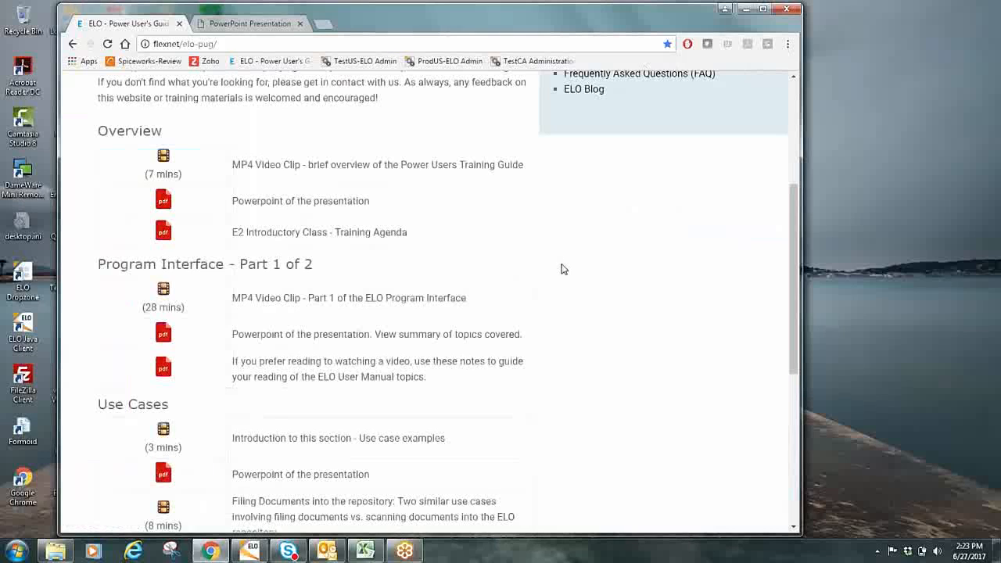
Examine the Power User's Guide page from its references and resources down to the Program Interface Part 2 materials
left_click_drag(646, 20, 644, 18)
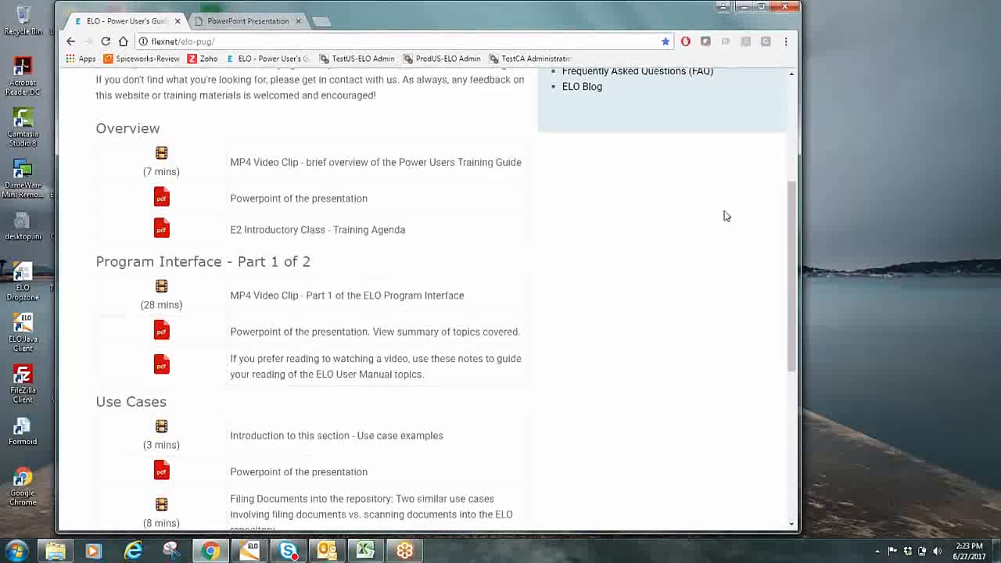
left_click_drag(795, 232, 795, 238)
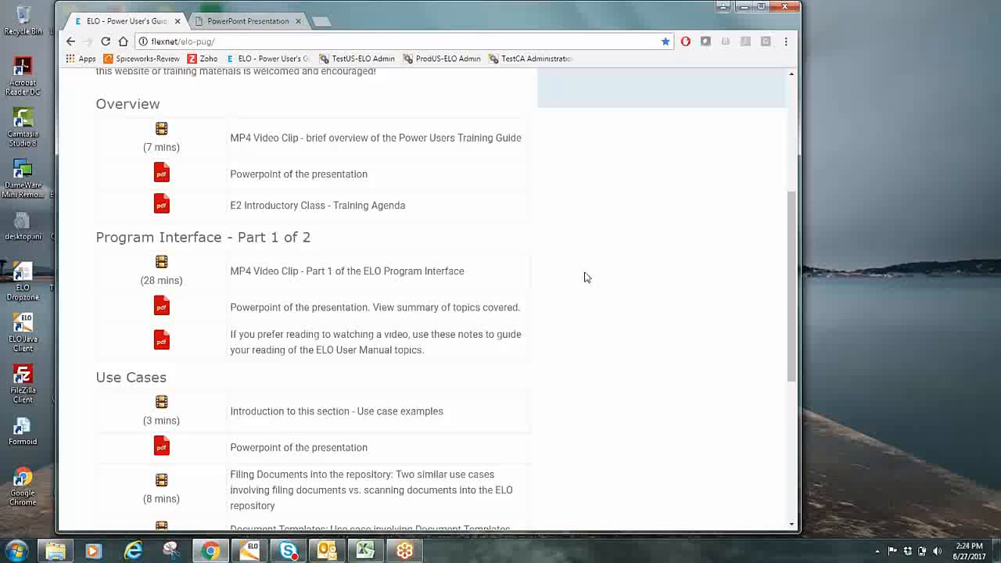
scroll(582, 279, "down", 2)
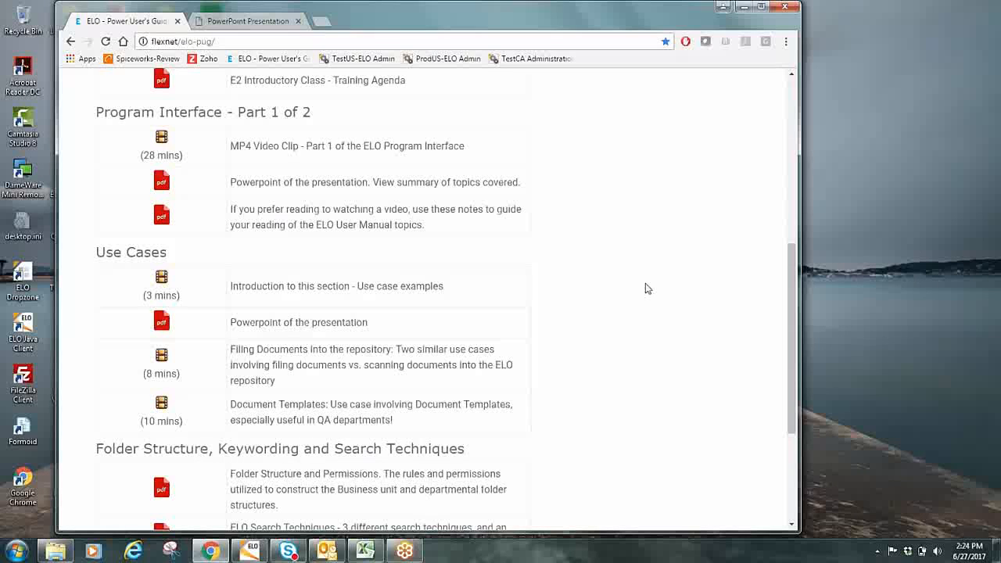
left_click_drag(792, 285, 788, 124)
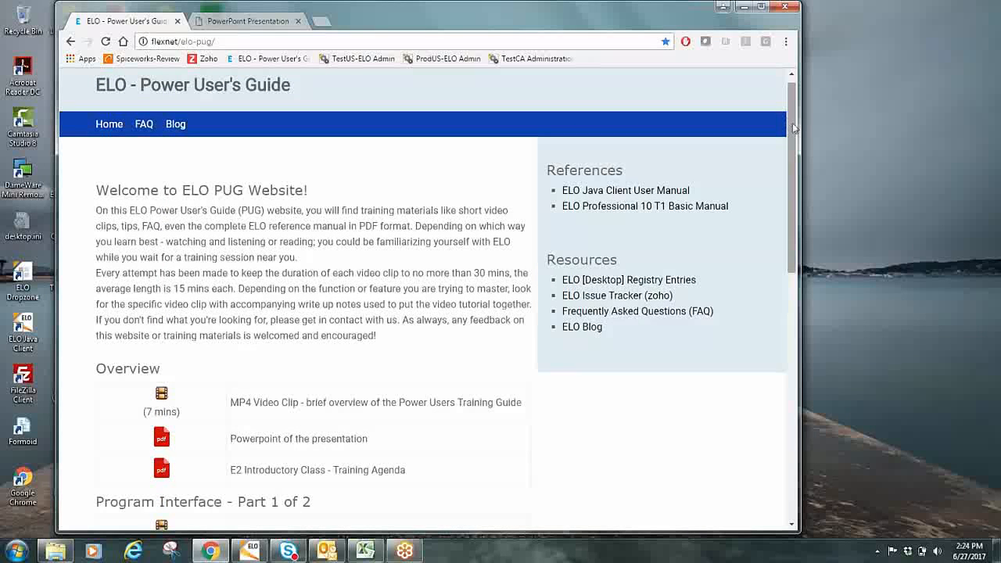
left_click_drag(795, 131, 775, 351)
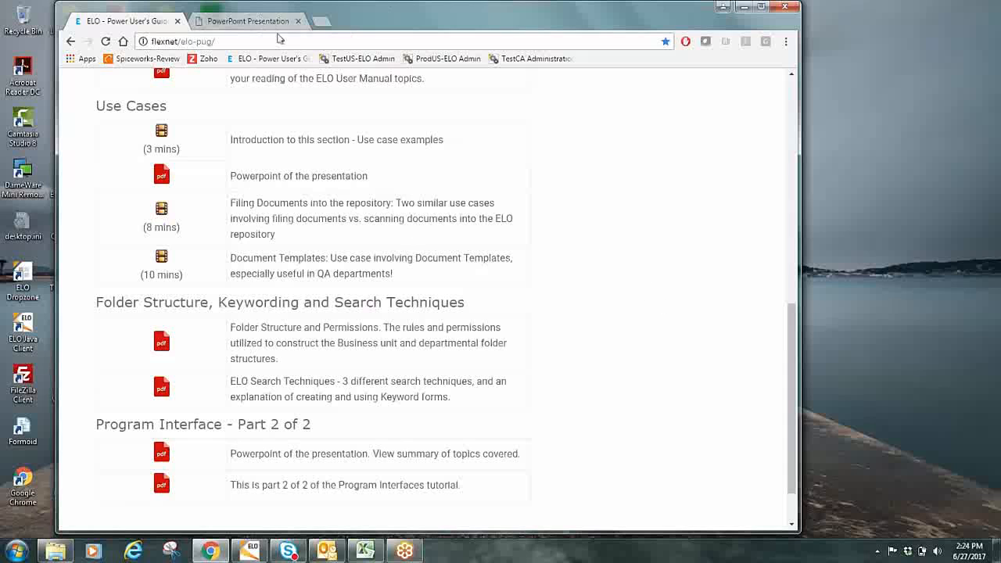
left_click(249, 21)
left_click(156, 21)
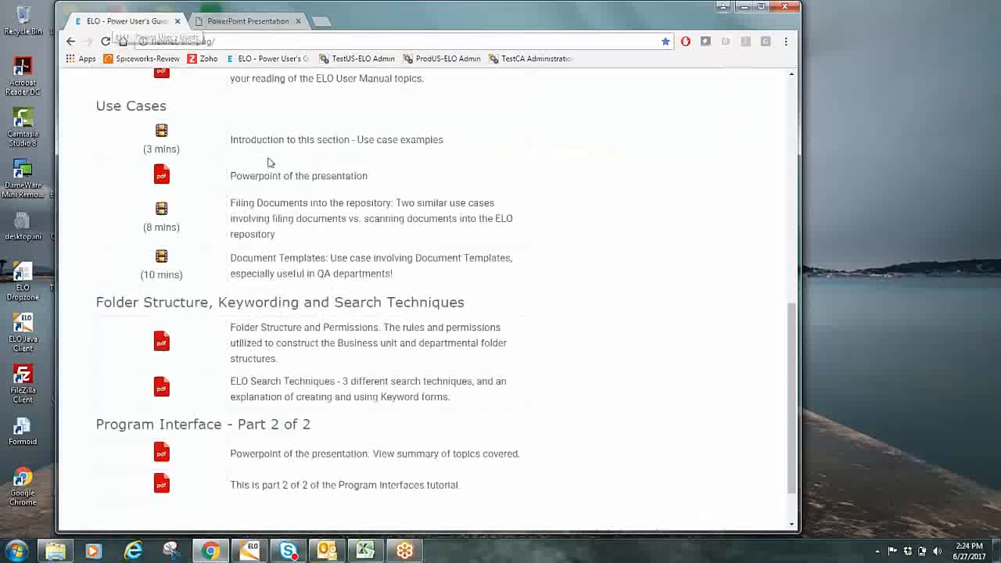
scroll(641, 255, "up", 3)
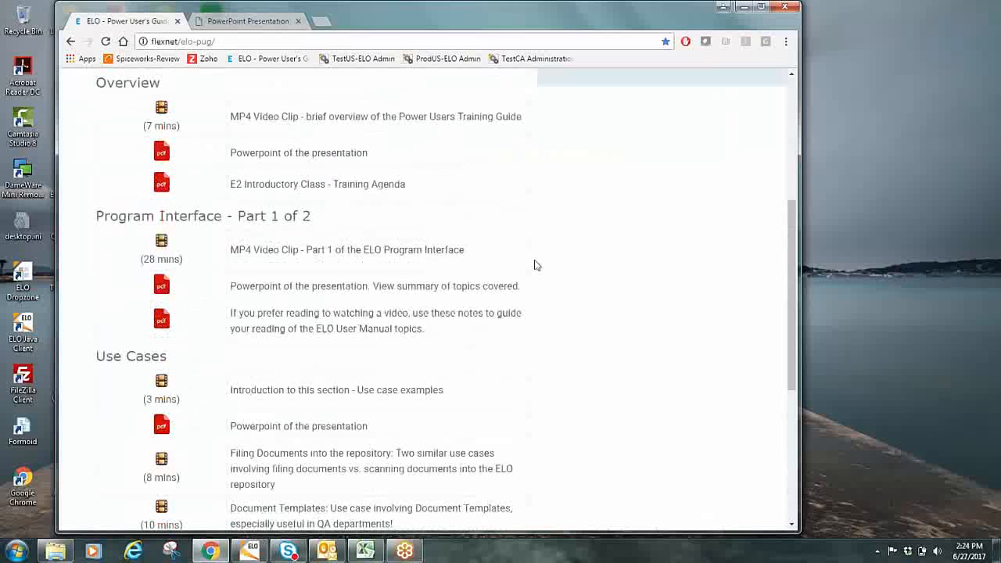
Open the Program Interface Part 1 notes PDF and examine an enlarged view of the labelled main menu bar diagram
left_click(162, 319)
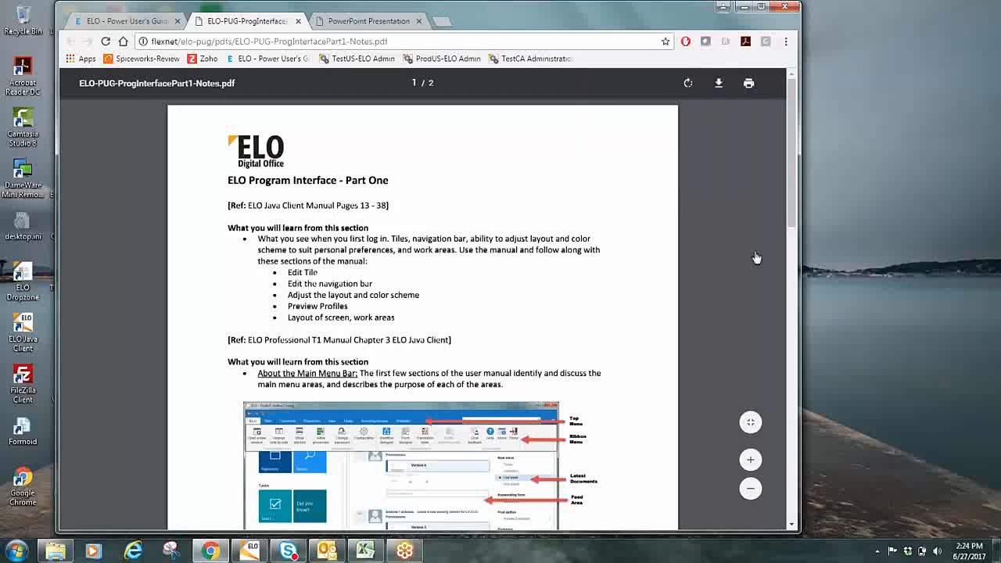
left_click(751, 460)
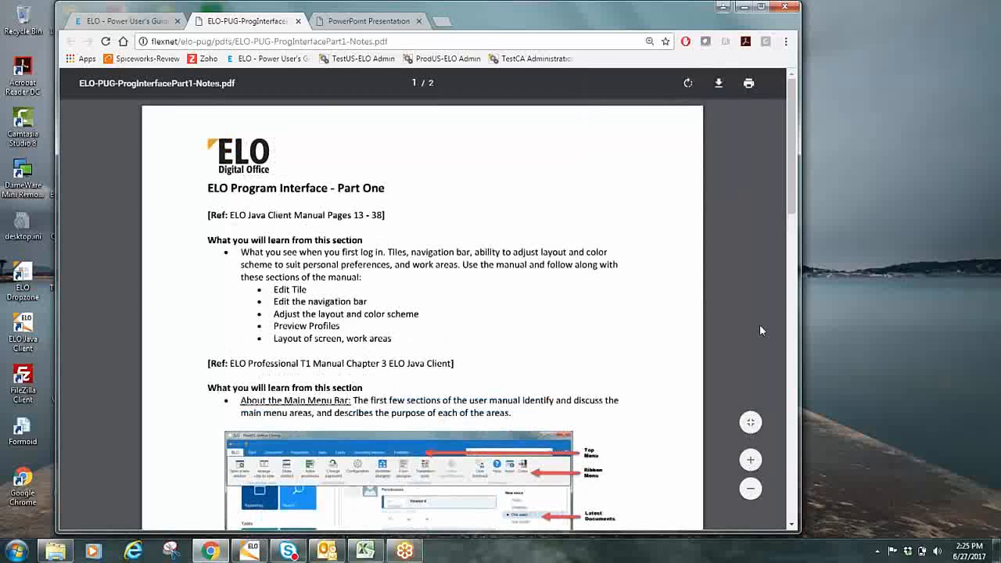
left_click_drag(788, 185, 788, 259)
left_click(749, 462)
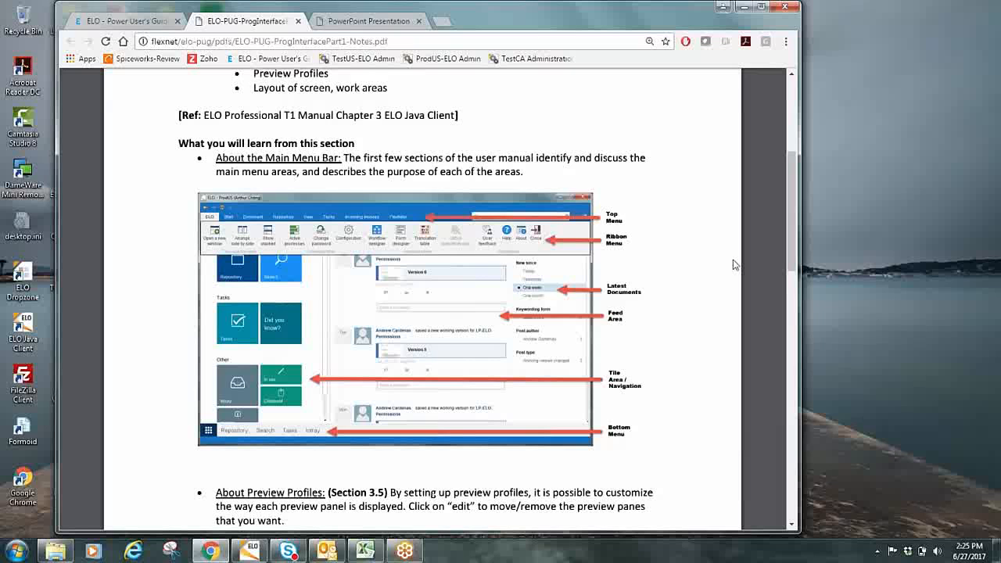
left_click(750, 459)
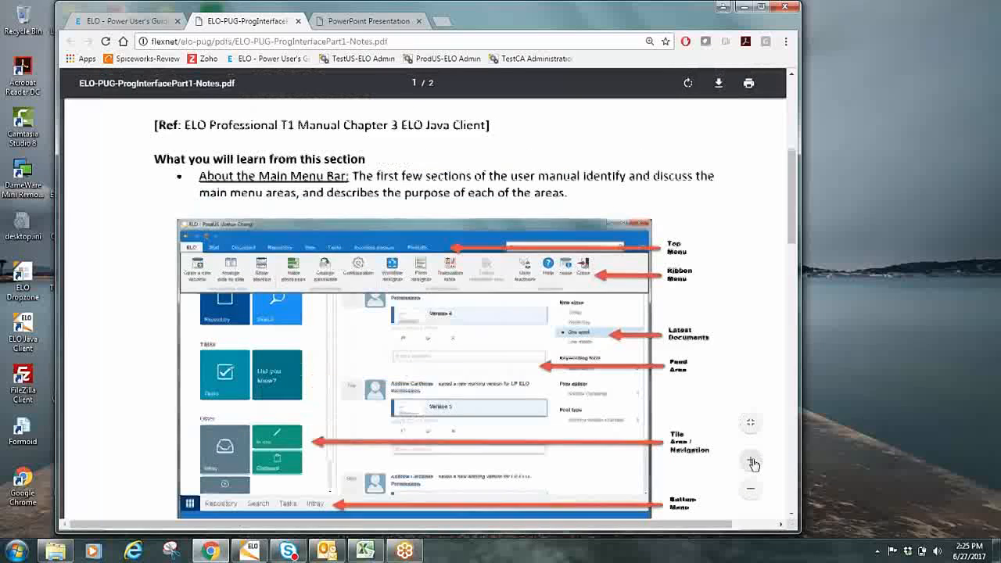
left_click_drag(793, 227, 794, 241)
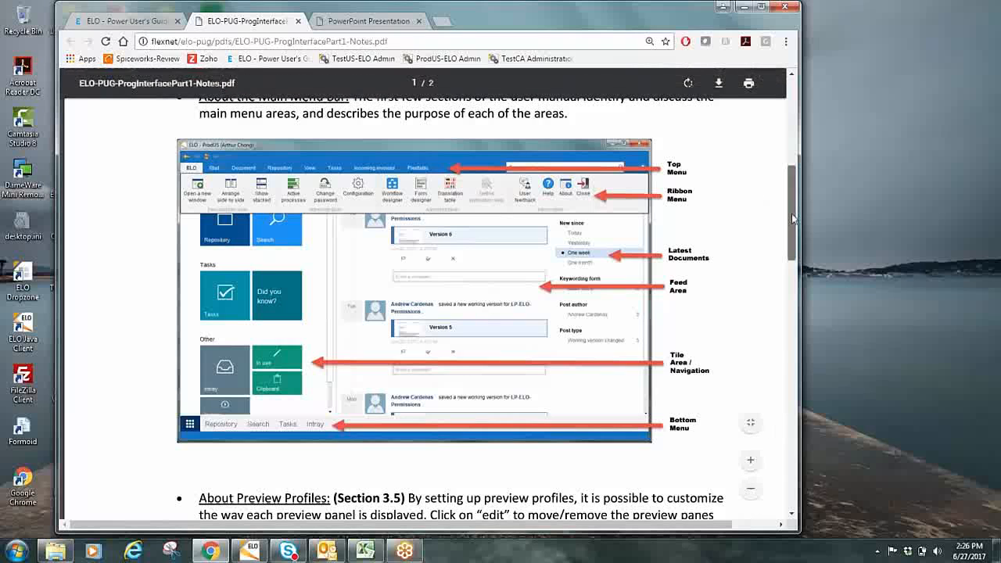
left_click_drag(793, 219, 793, 222)
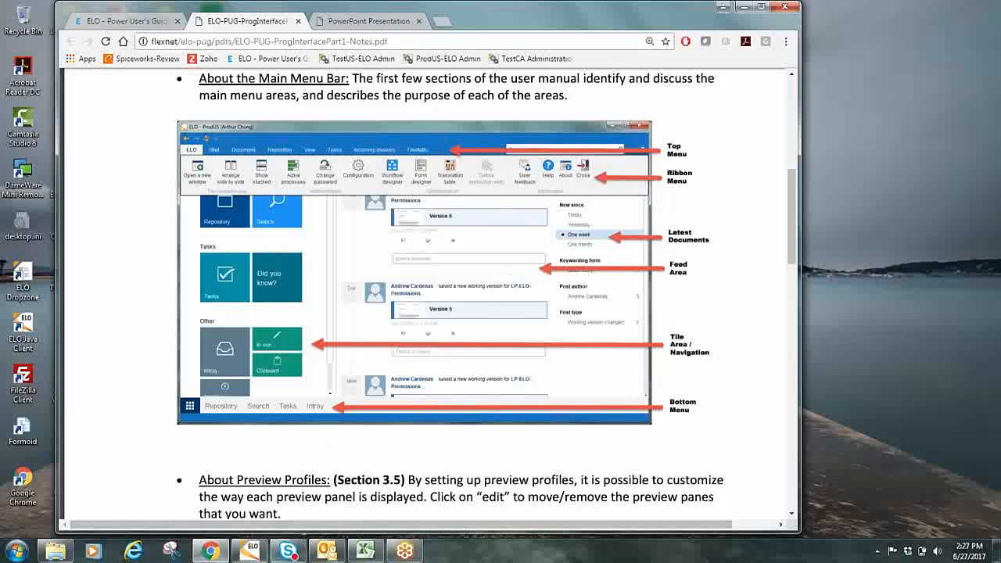
Switch to the ELO client and view its Search area, and return to the main menu bar diagram in Chrome's notes PDF
mouse_move(253, 546)
left_click(253, 547)
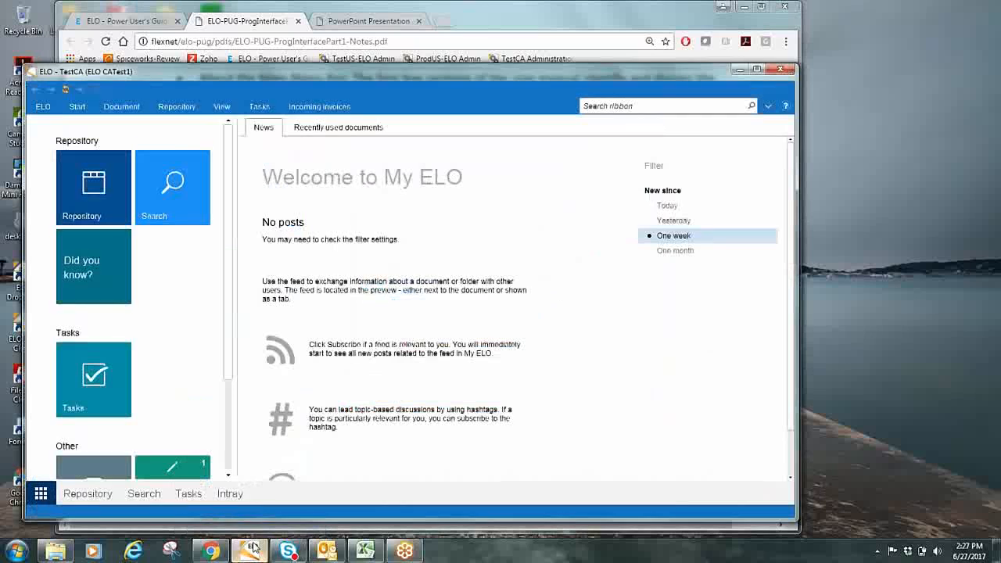
left_click(142, 494)
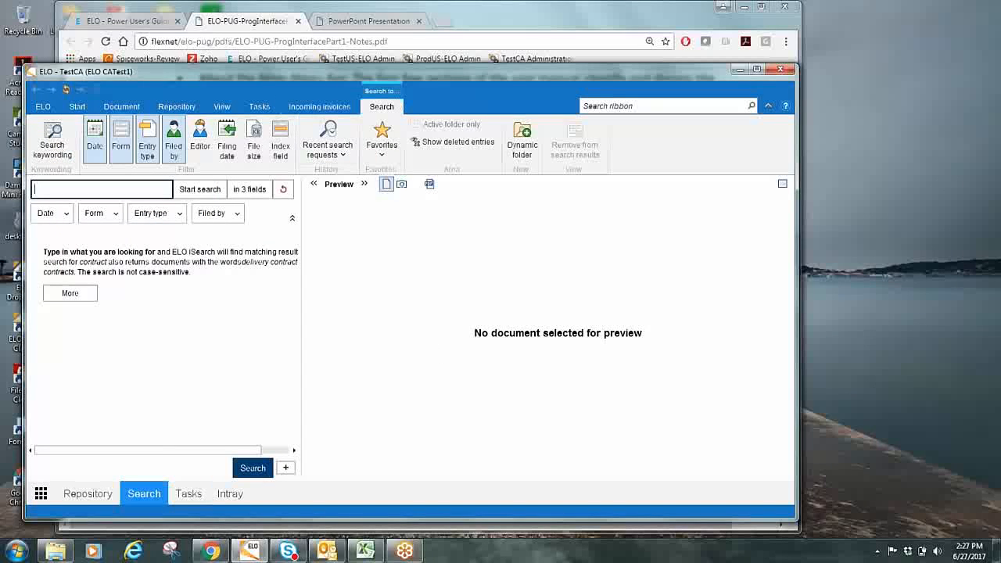
left_click(327, 13)
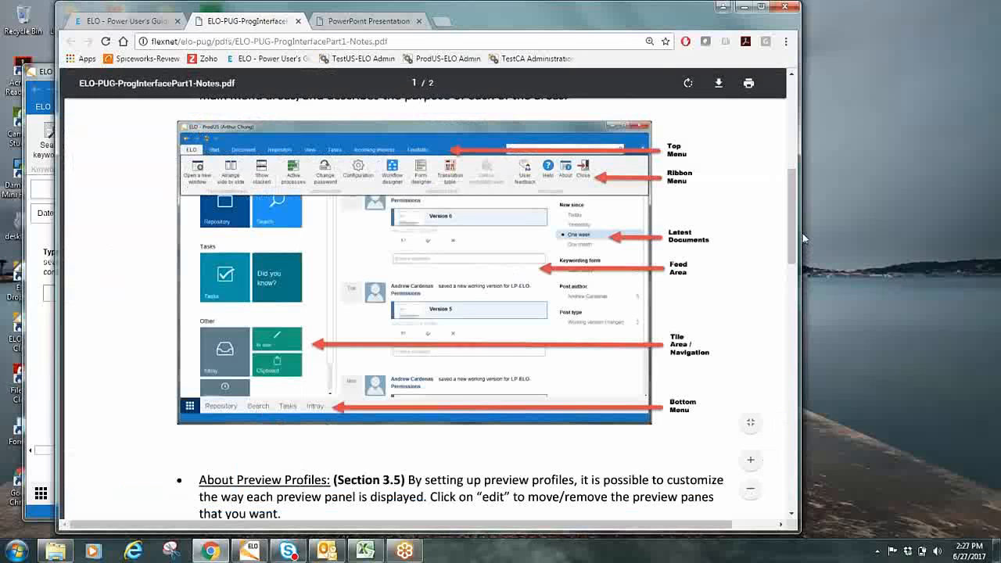
left_click_drag(791, 233, 792, 238)
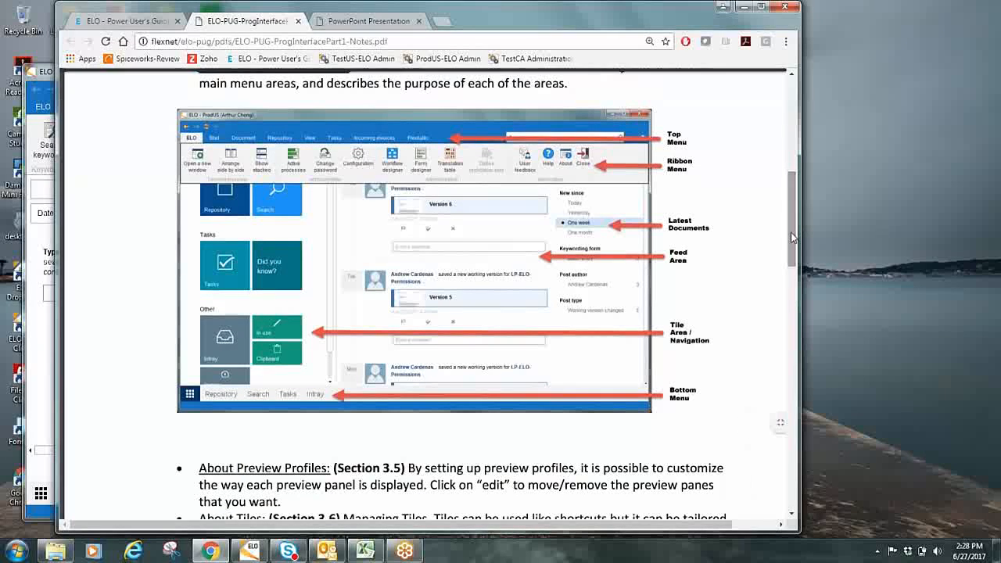
left_click_drag(792, 238, 791, 243)
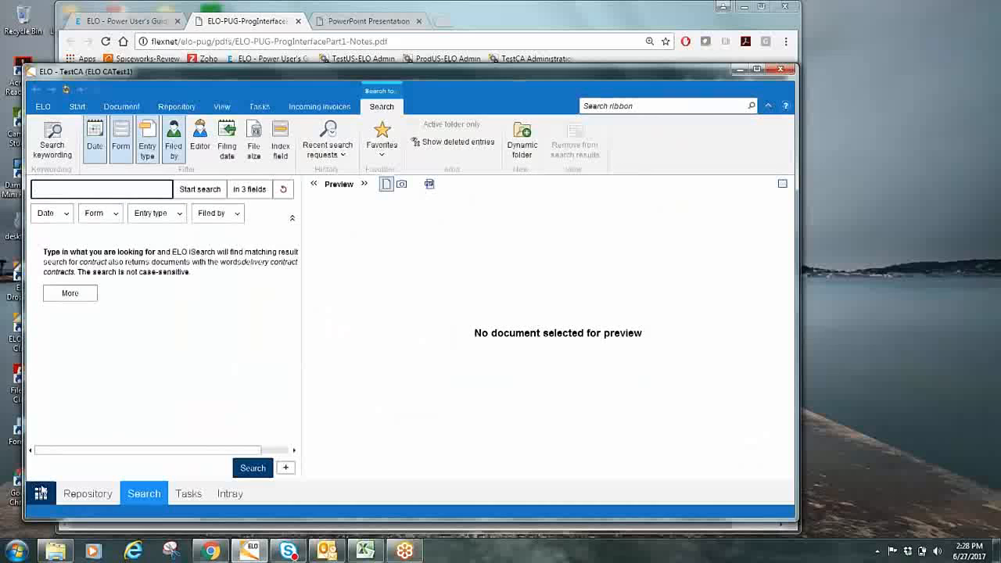
Return to the My ELO home screen in the ELO client, maximize the window and open the TestCA repository
left_click(41, 495)
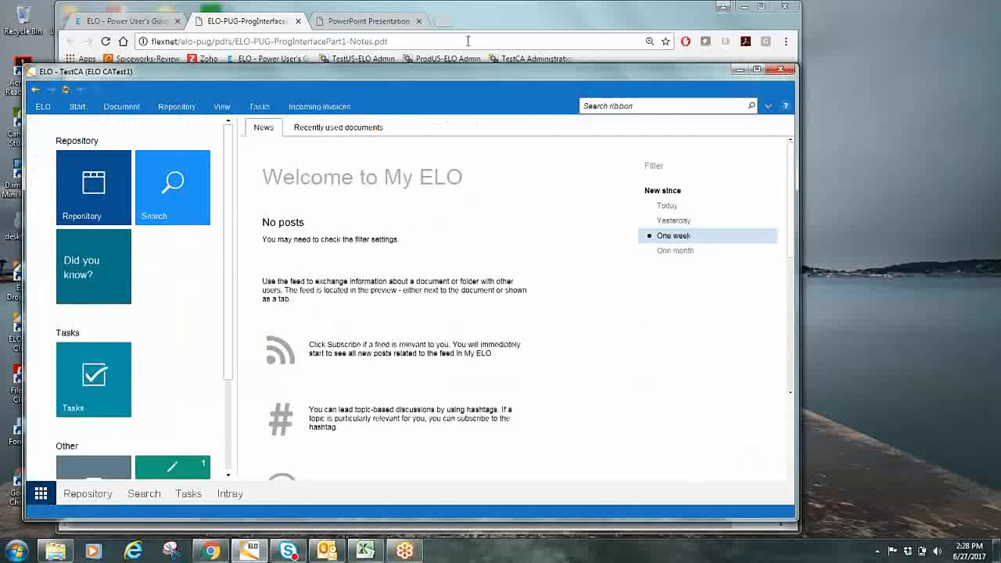
double_click(480, 80)
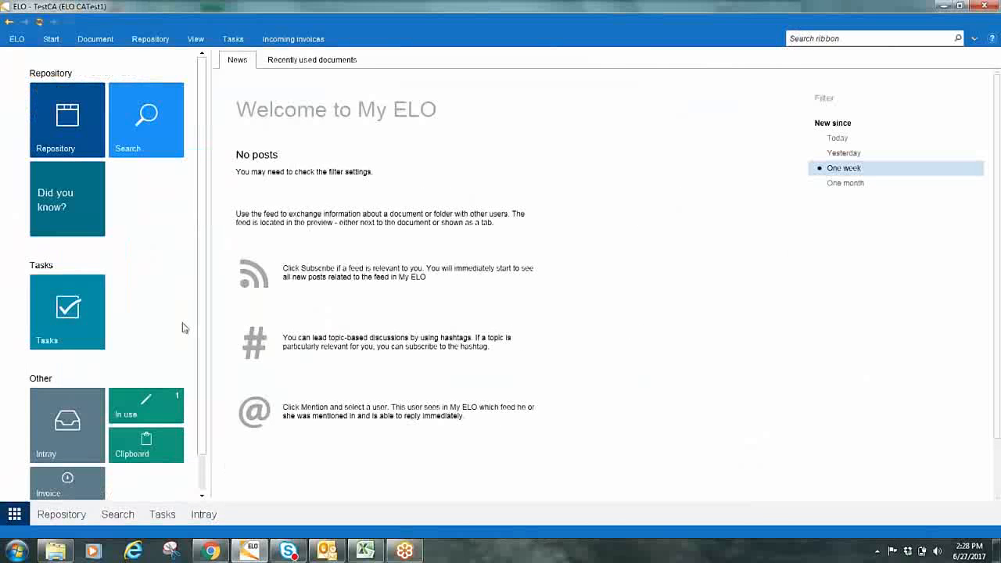
left_click(57, 132)
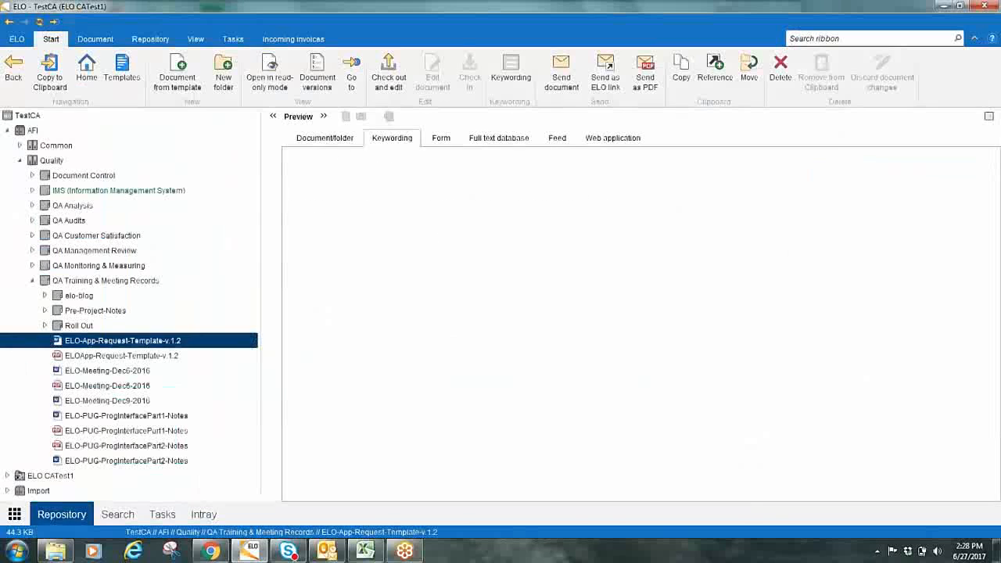
Collapse the QA Training & Meeting Records and Quality folders, and expand the ELO CATest1 folder down to its data contents
left_click(33, 281)
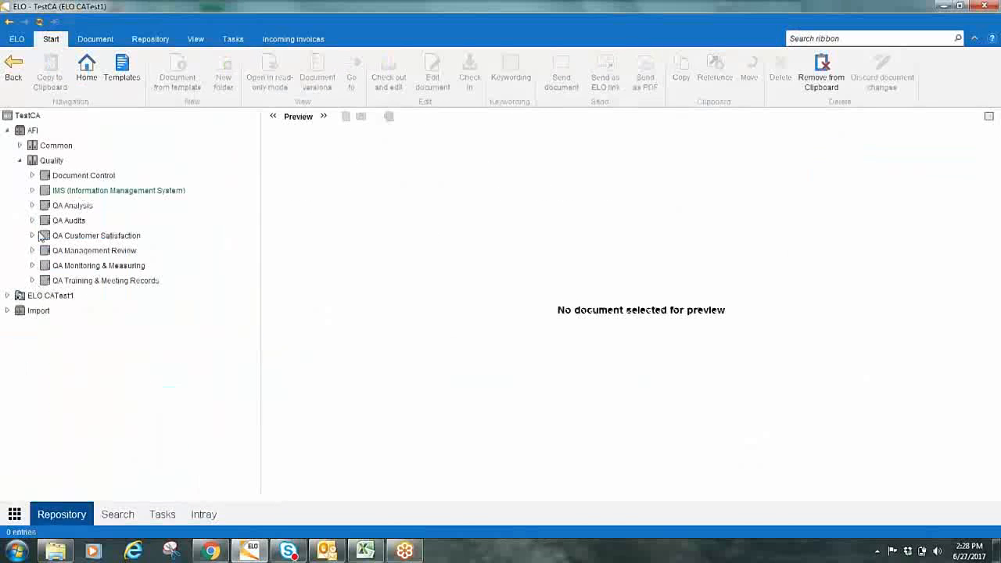
left_click(20, 161)
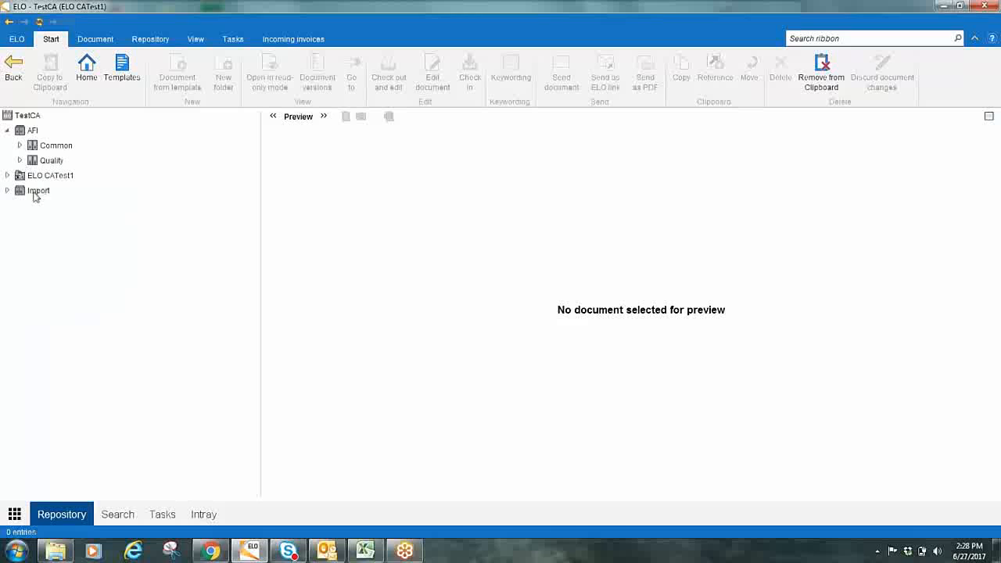
left_click(8, 176)
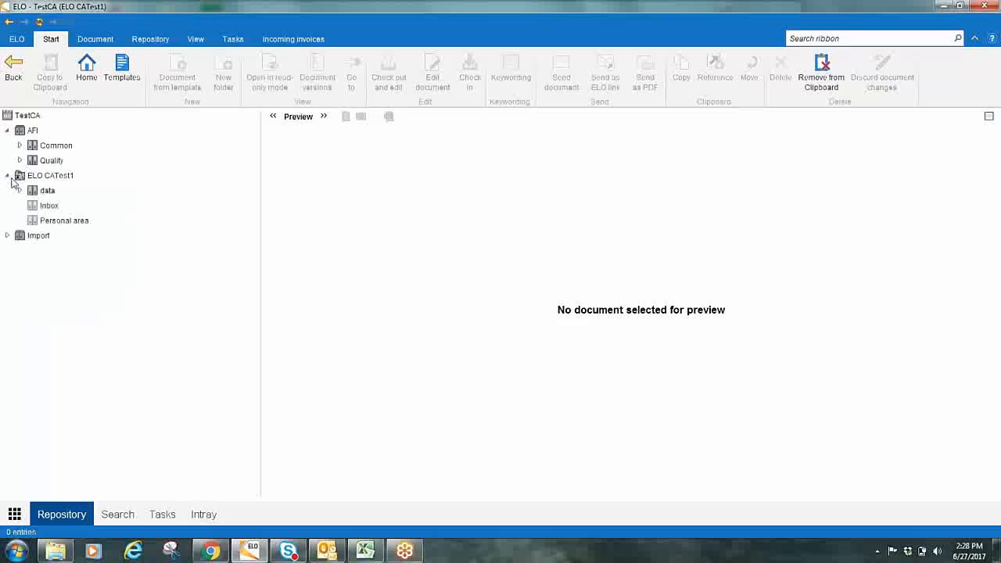
left_click(20, 191)
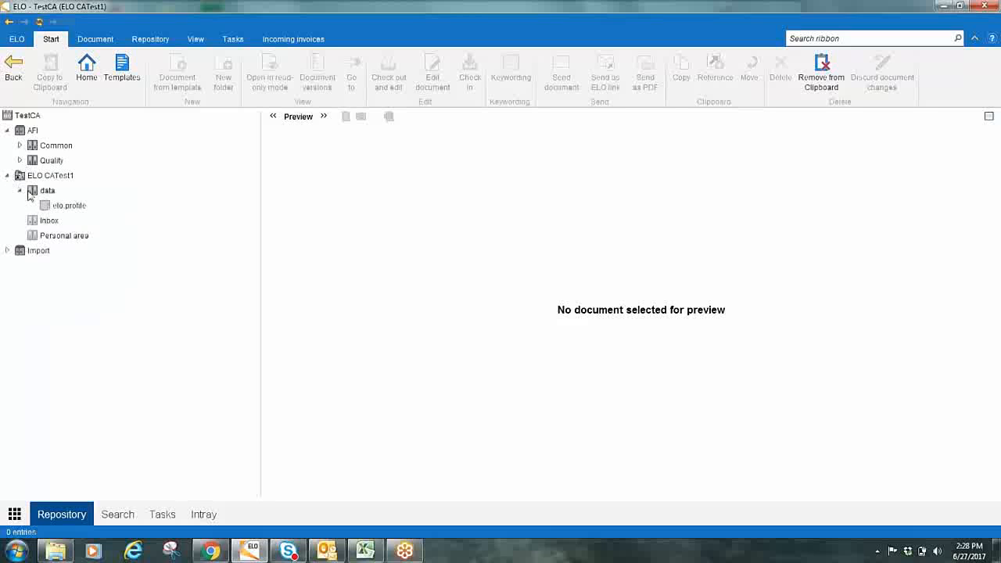
Expand Quality and its QA Training & Meeting Records folder, and select the Word document ELO-App-Request-Template-v.1.2
left_click(20, 160)
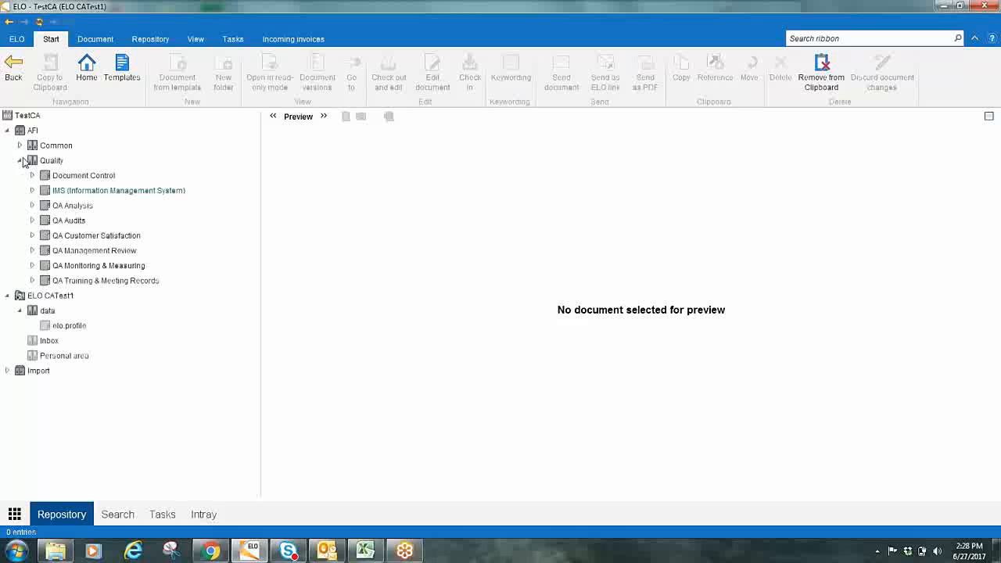
left_click(32, 281)
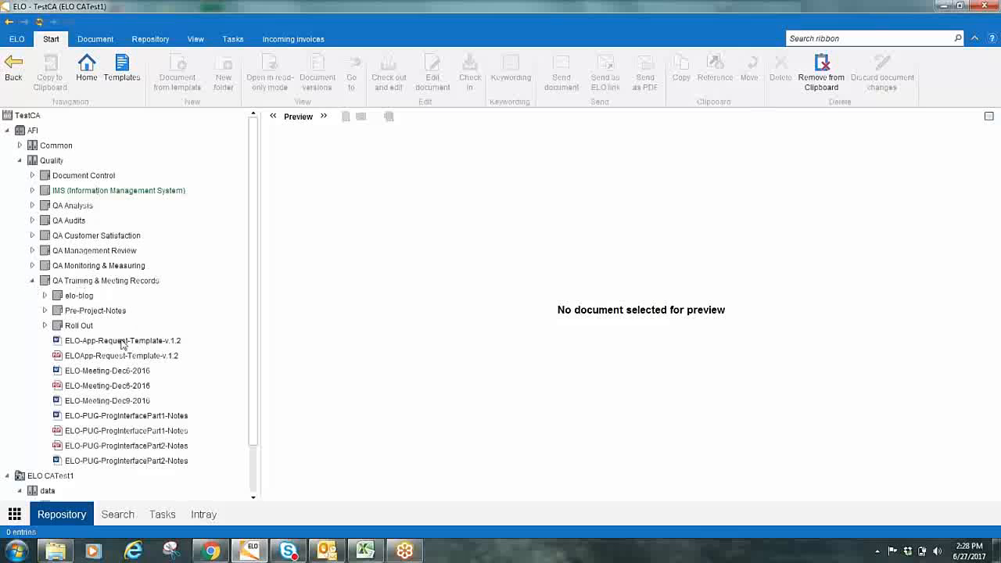
left_click(91, 342)
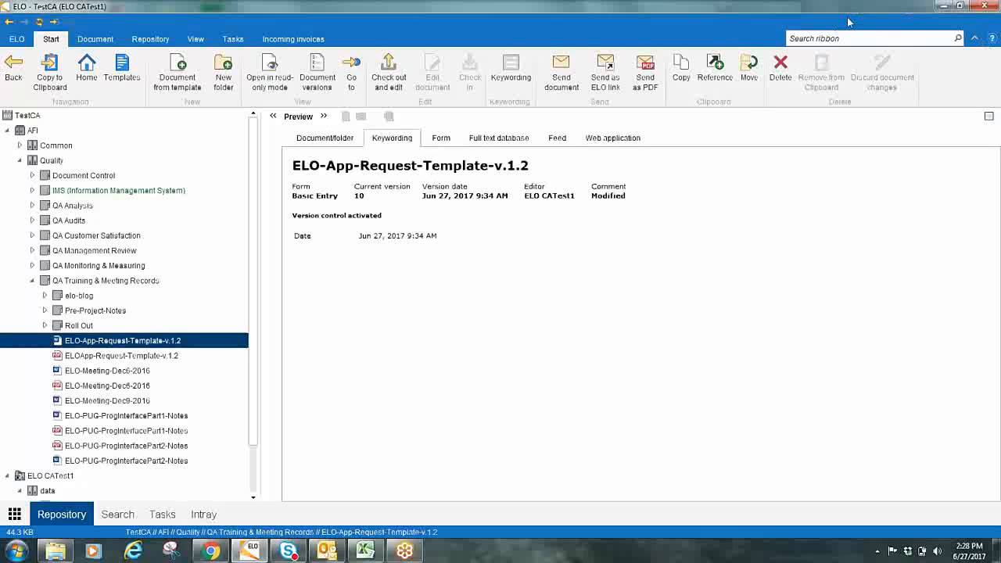
Preview the selected template's document content, look through its feed of version posts, and return to the document preview
left_click(984, 33)
left_click(983, 34)
left_click(329, 139)
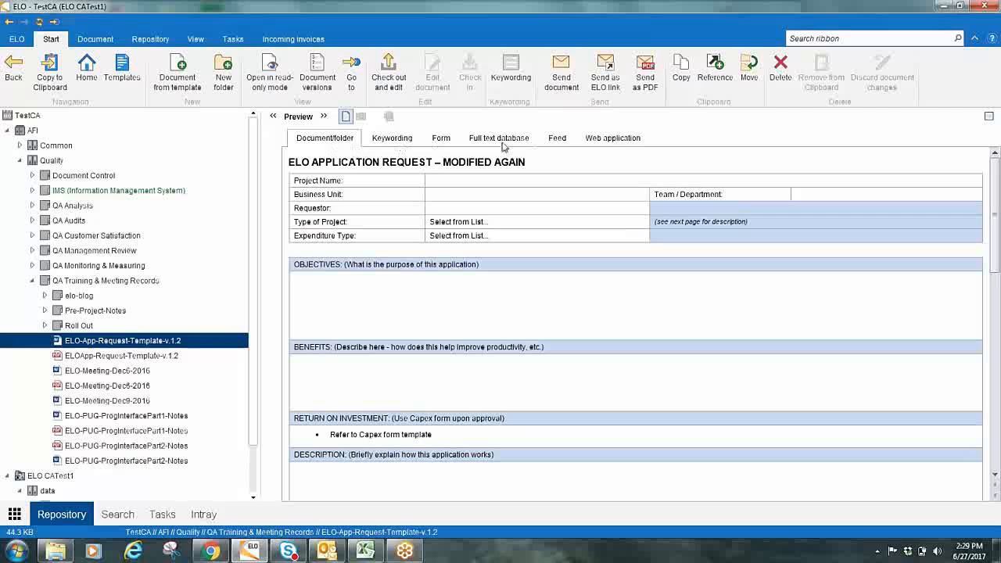
left_click(565, 139)
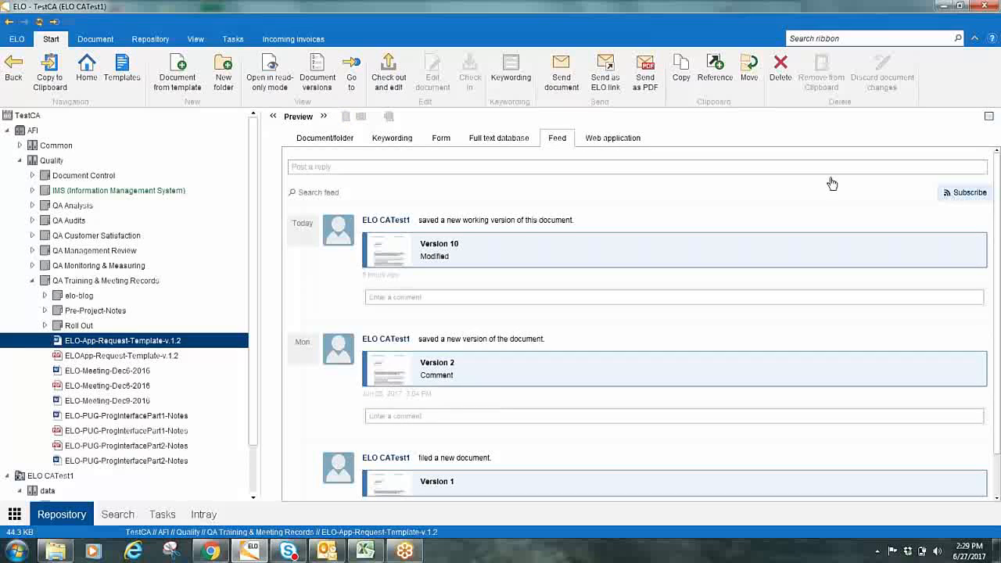
left_click(342, 141)
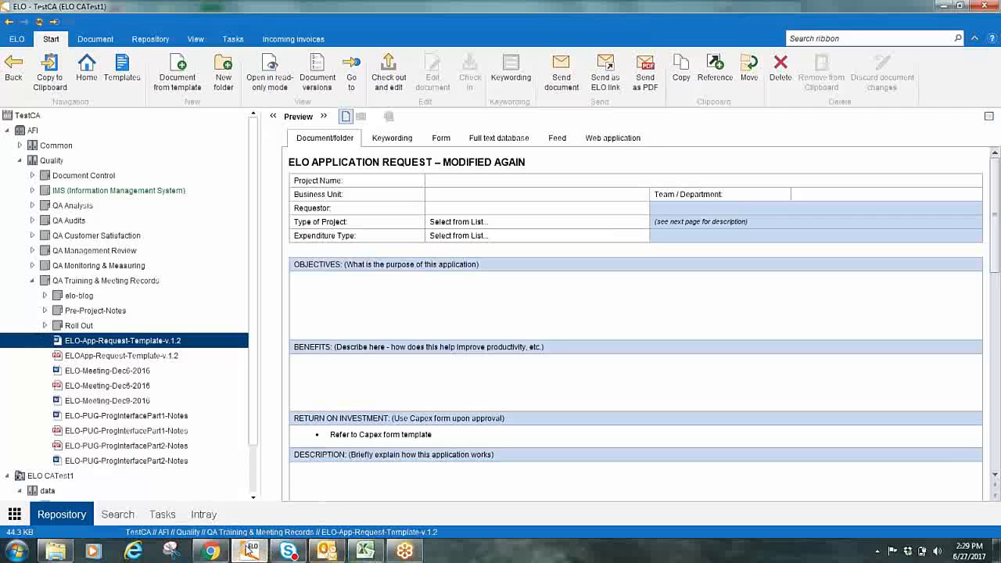
mouse_move(249, 550)
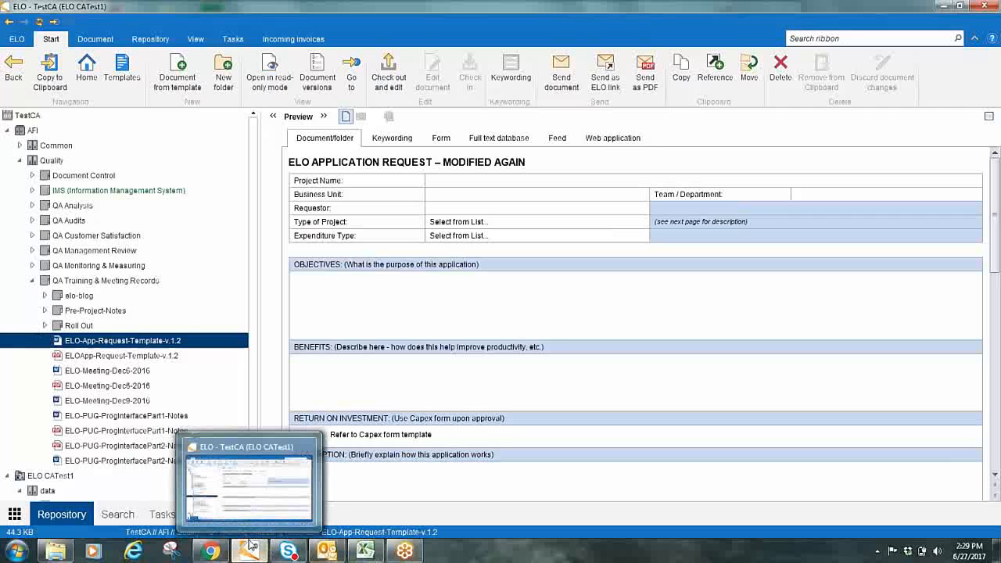
Preview the PDF ELOApp-Request-Template-v.1.2 and mark its blank Project Name field with a green highlighter stroke
left_click(94, 356)
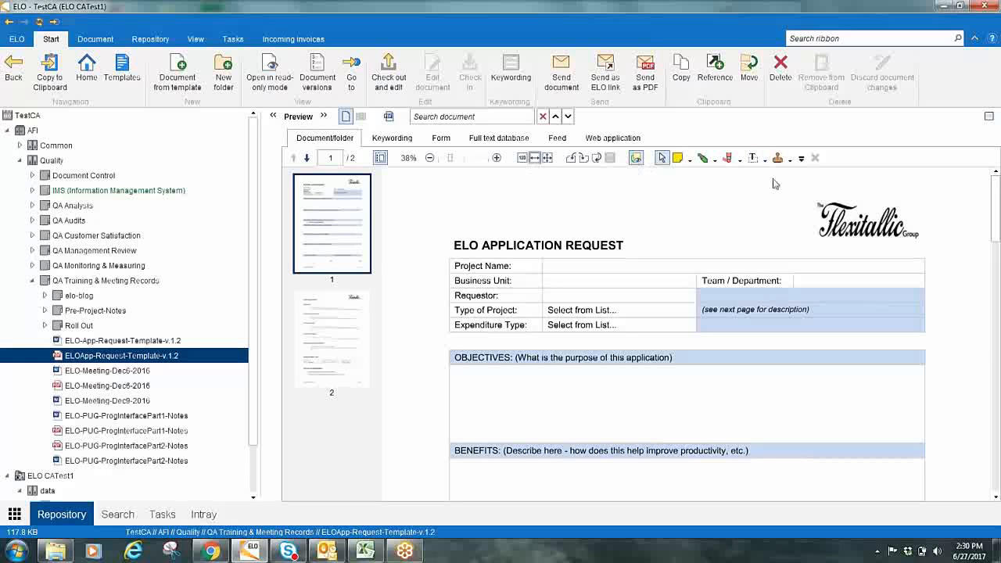
left_click(702, 158)
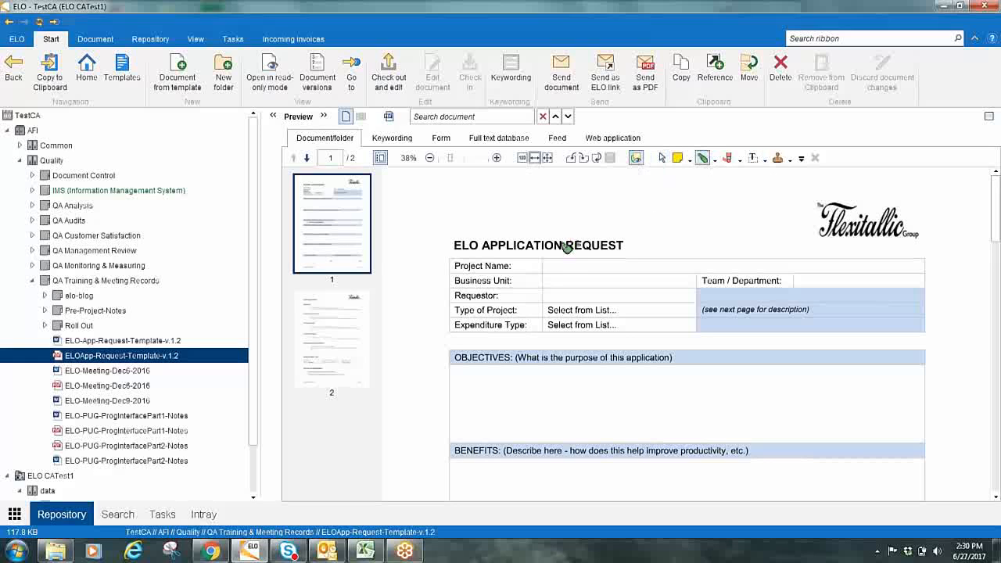
left_click_drag(550, 270, 756, 270)
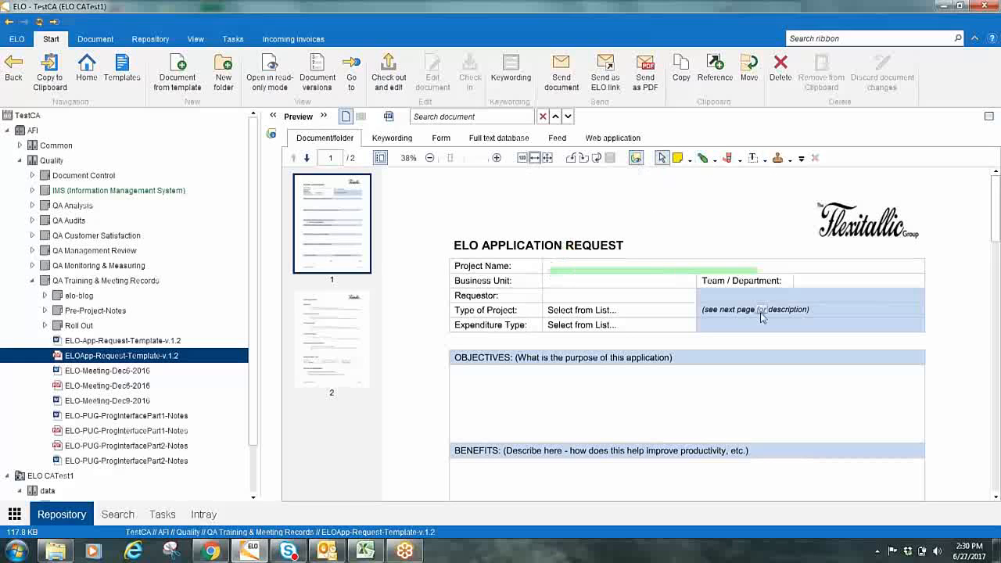
left_click(715, 285)
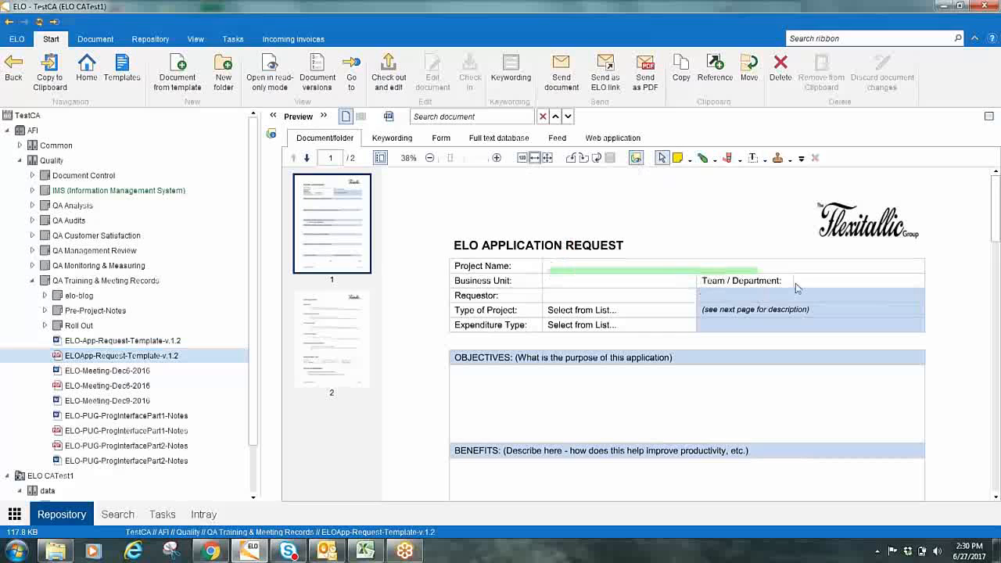
Check the available text note styles, and place a blank yellow sticky note over the form's Team / Department area
left_click(766, 161)
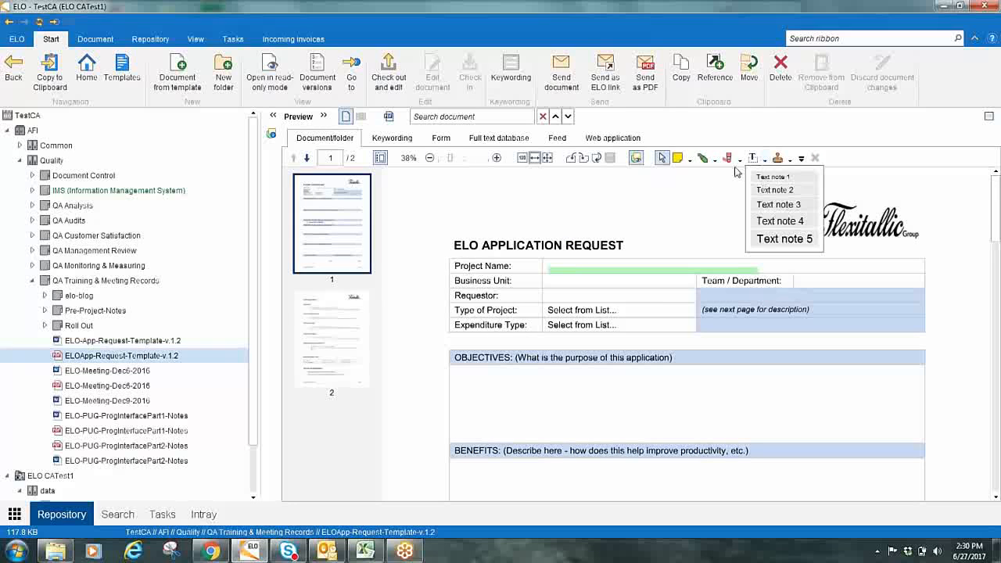
left_click(677, 158)
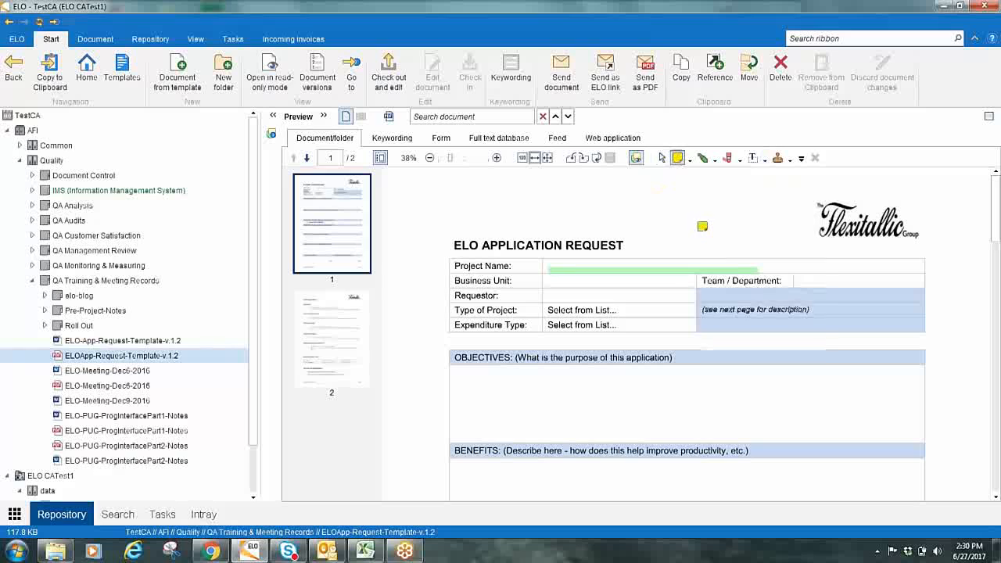
left_click(702, 226)
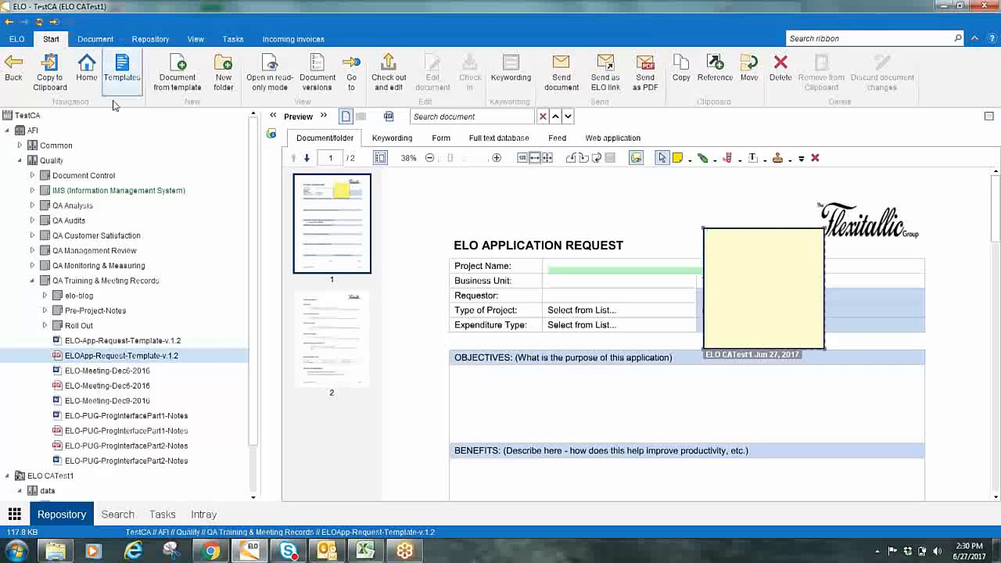
Switch to Chrome and show the E2 Training Agenda slide of the introductory class presentation
left_click(205, 552)
left_click(373, 21)
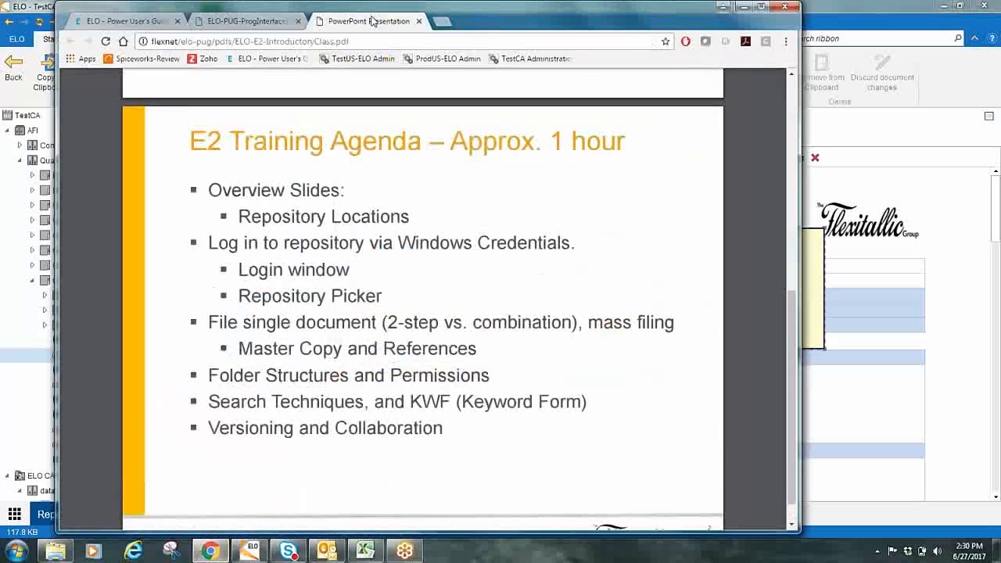
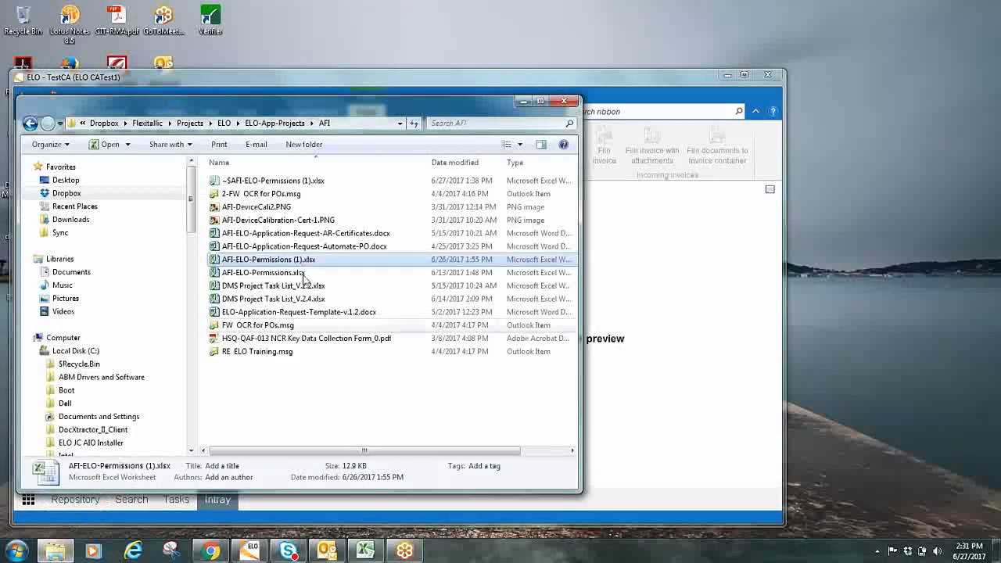
Place the file explorer beside the ELO window and add HSQ-QAF-013 NCR Key Data Collection Form_0.pdf from the AFI folder to the Intray
left_click_drag(373, 108, 751, 60)
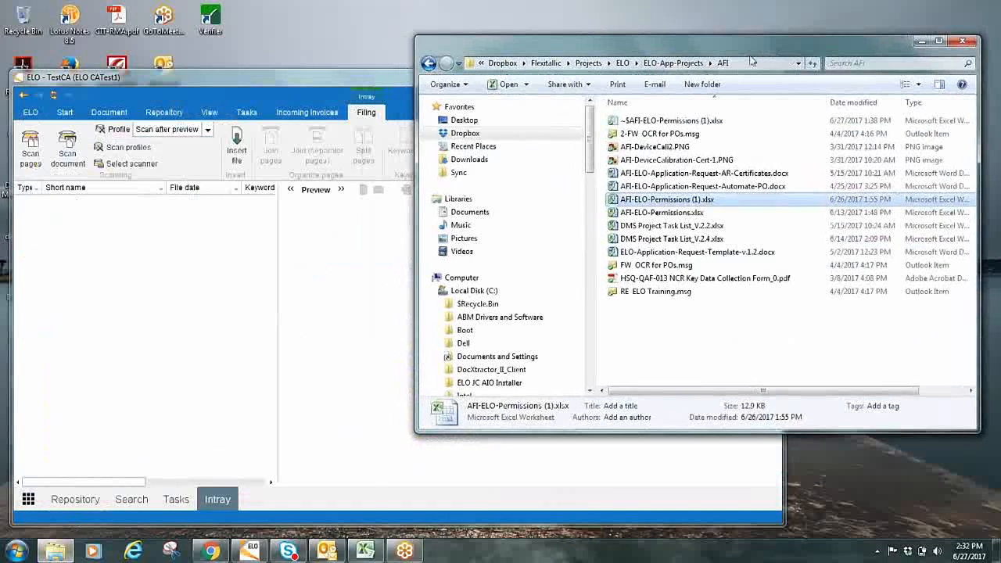
mouse_move(374, 73)
left_mouse_down()
mouse_move(358, 74)
mouse_move(377, 72)
left_mouse_up()
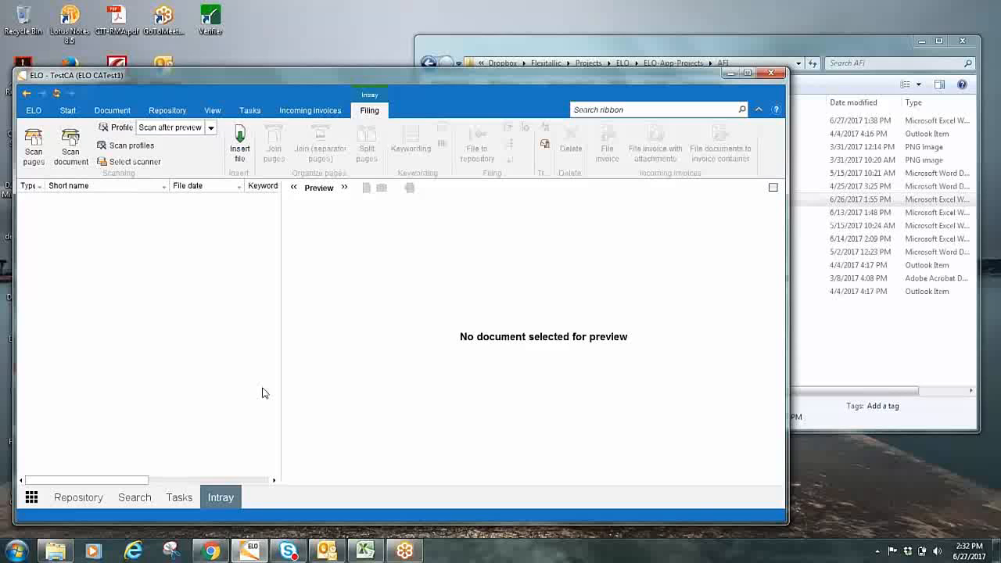
left_click(740, 49)
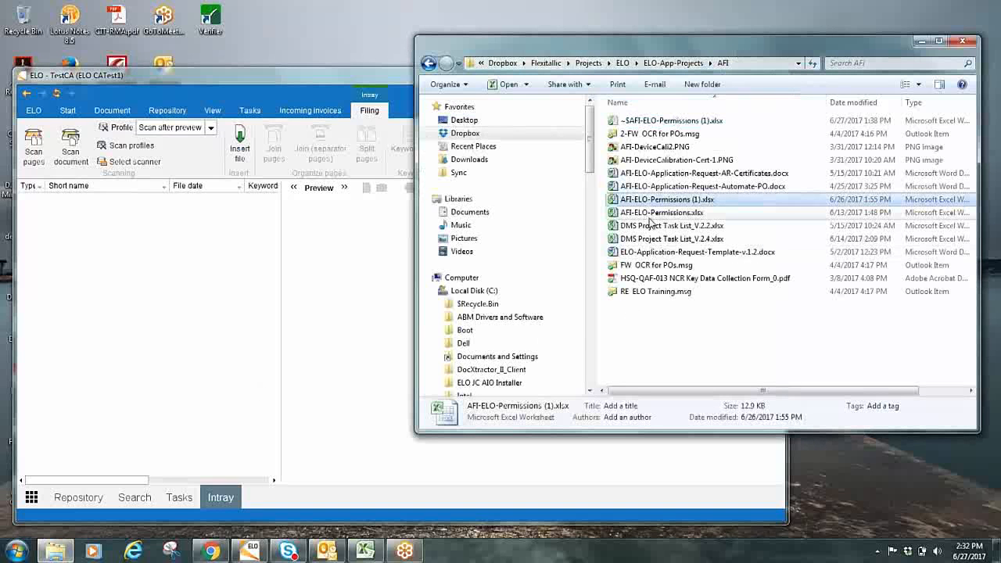
left_click(658, 279)
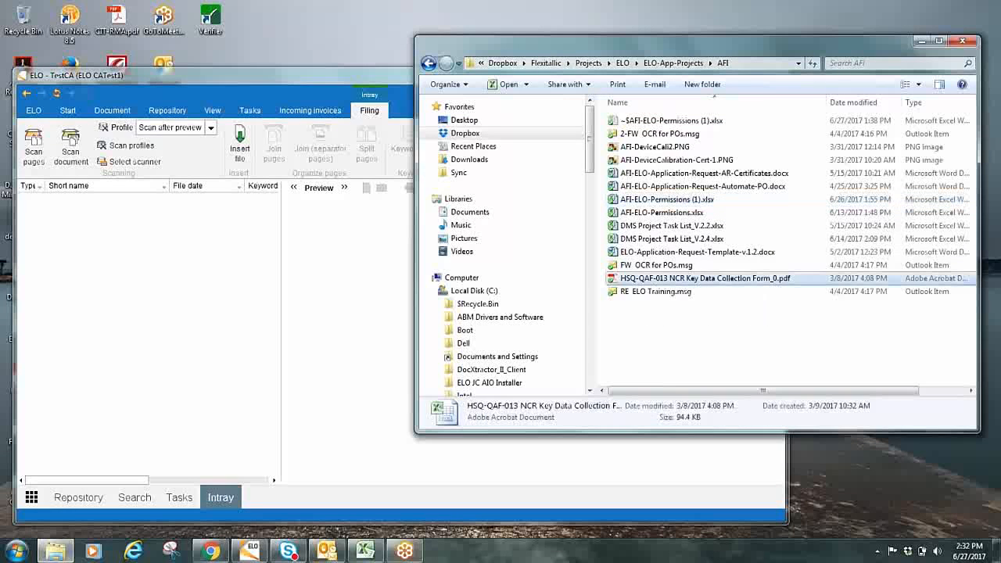
left_click_drag(657, 279, 251, 302)
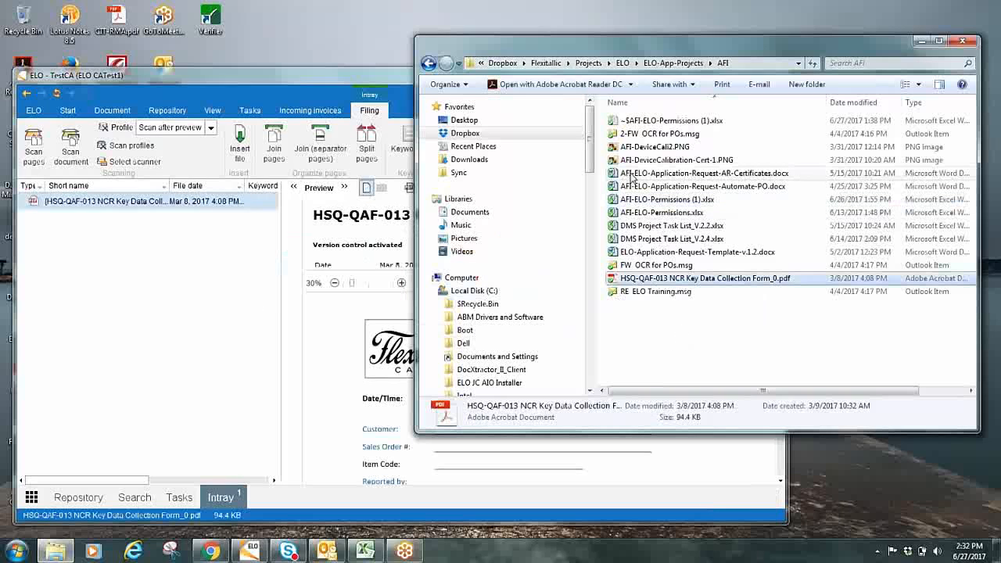
Add ELO-App-Request-Template-v.1.2.docx from the parent ELO-App-Projects folder to the Intray and bring ELO to the front
left_click(429, 66)
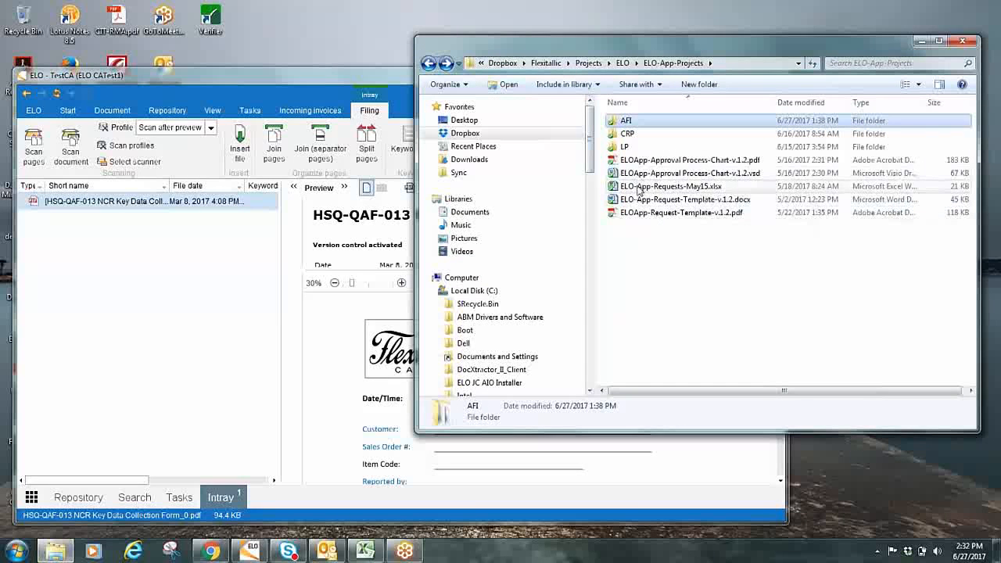
left_click_drag(638, 202, 196, 305)
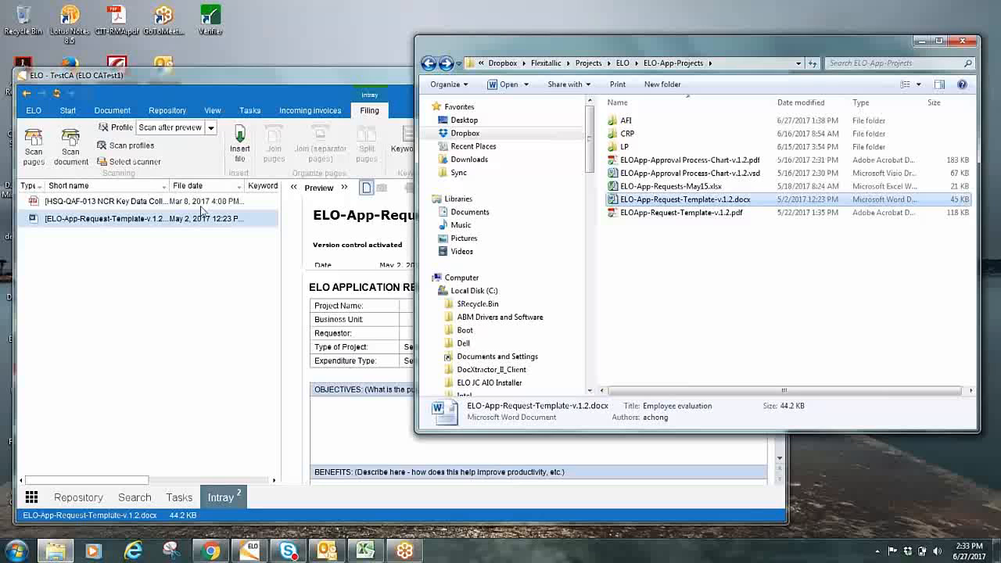
left_click(307, 72)
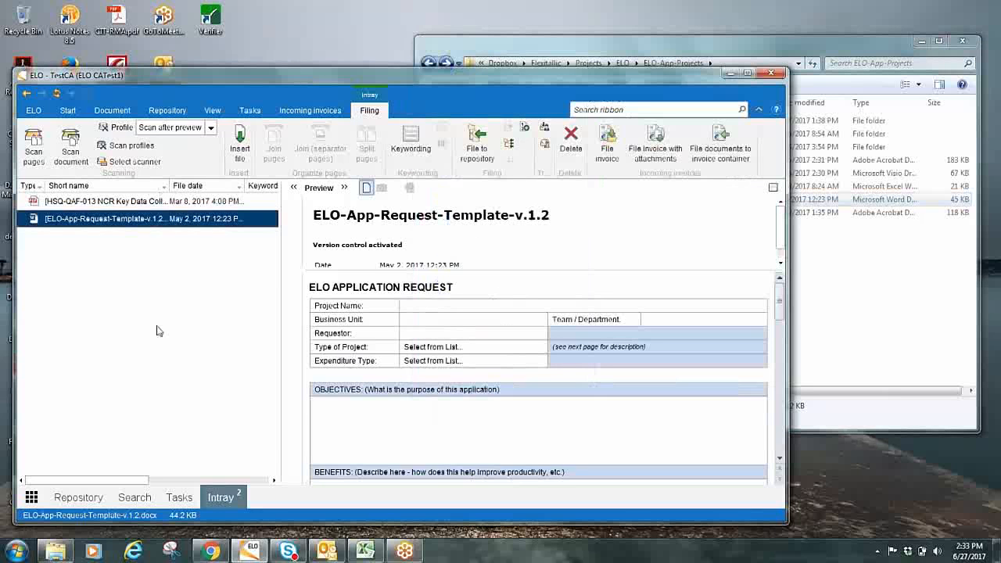
Preview the NCR Key Data Collection Form in the Intray and widen the document list to show the full Keywording form column
left_click(113, 203)
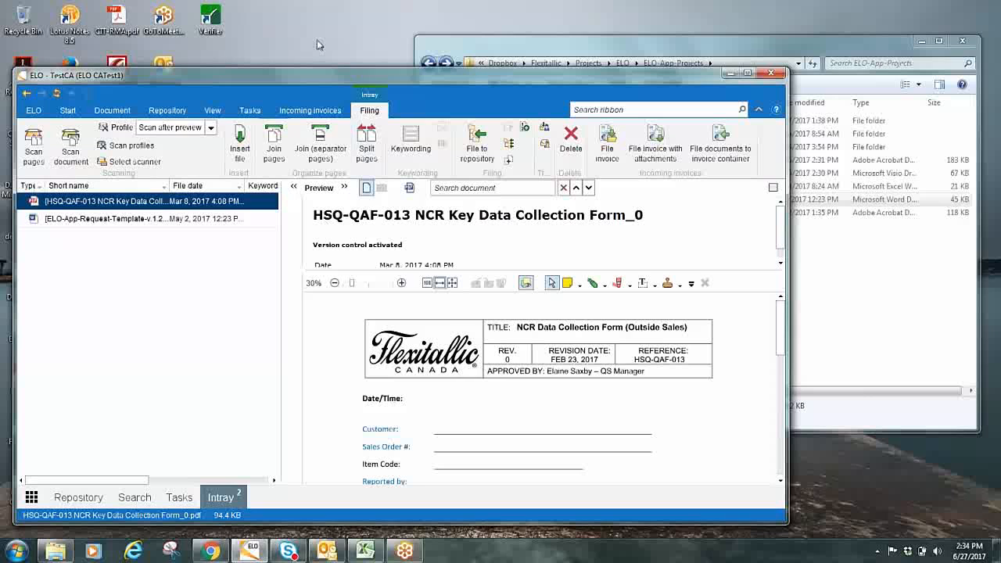
left_click_drag(322, 78, 351, 79)
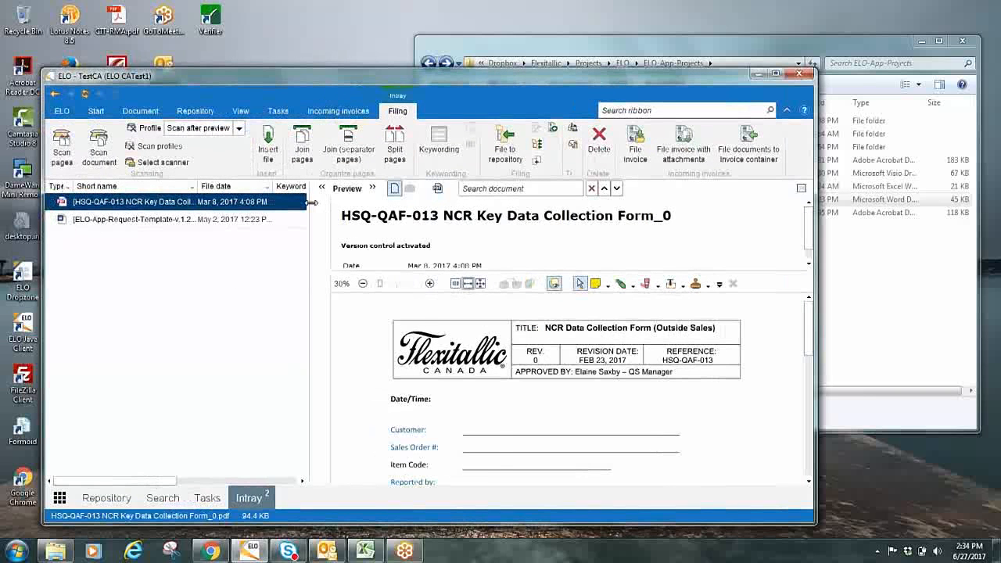
left_click_drag(311, 204, 344, 205)
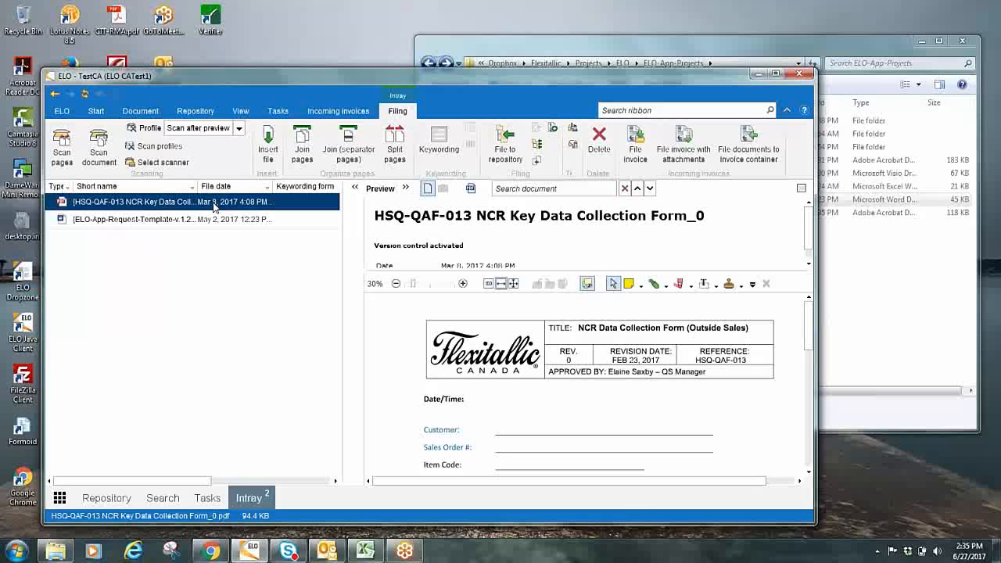
Keyword the NCR form and the request template in the Intray as Basic Entry, keeping their default short names and dates
right_click(214, 207)
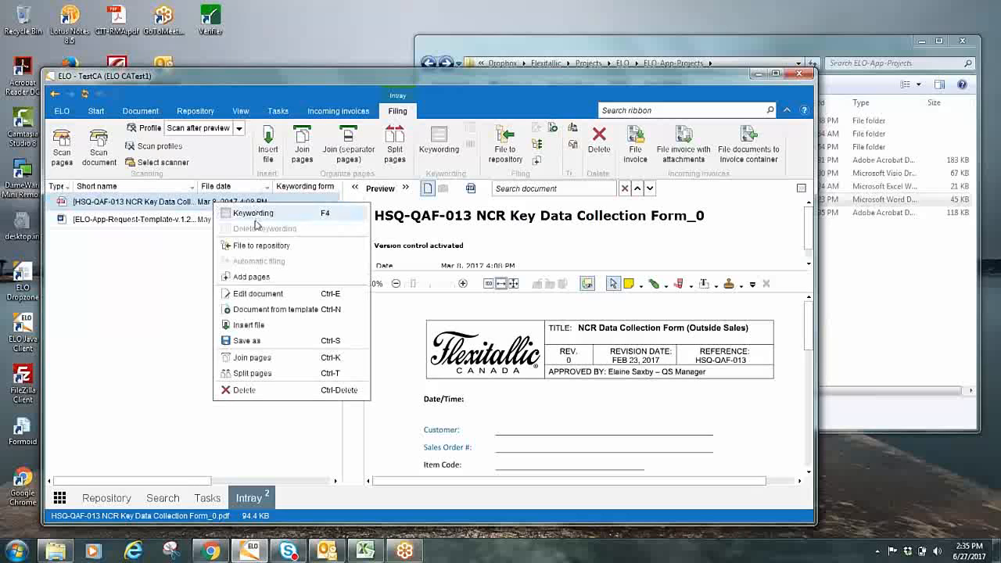
left_click(254, 216)
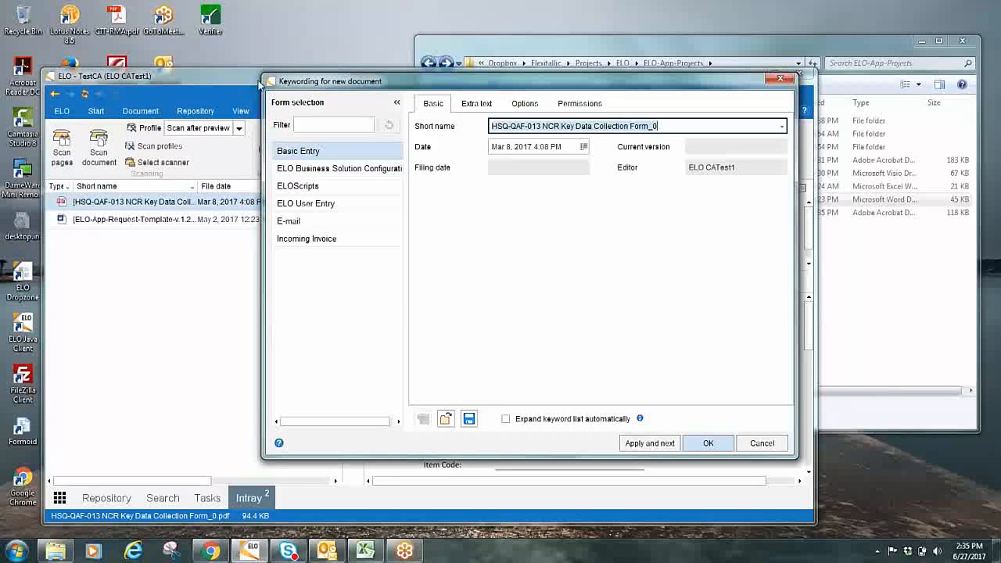
left_click_drag(295, 83, 286, 53)
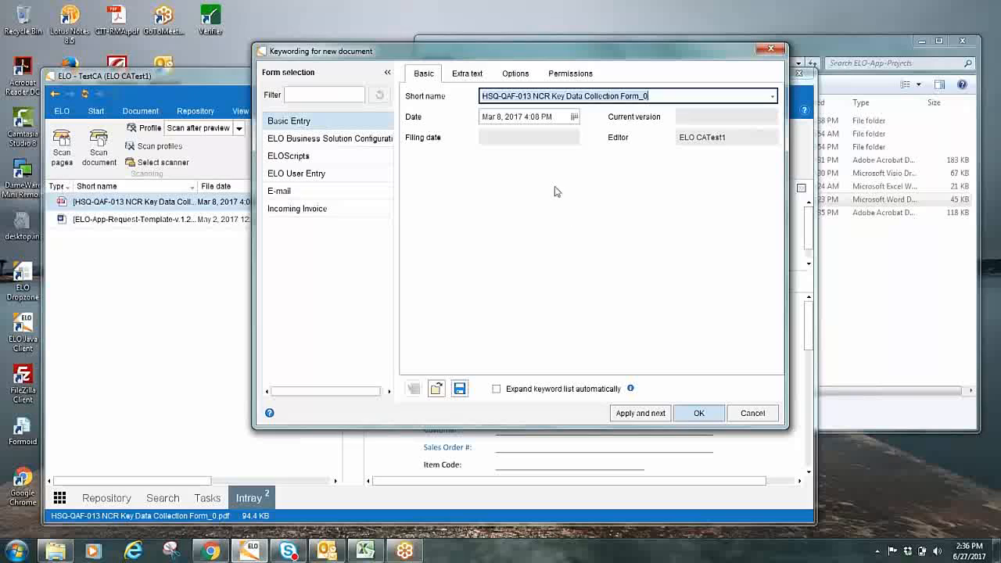
left_click(519, 119)
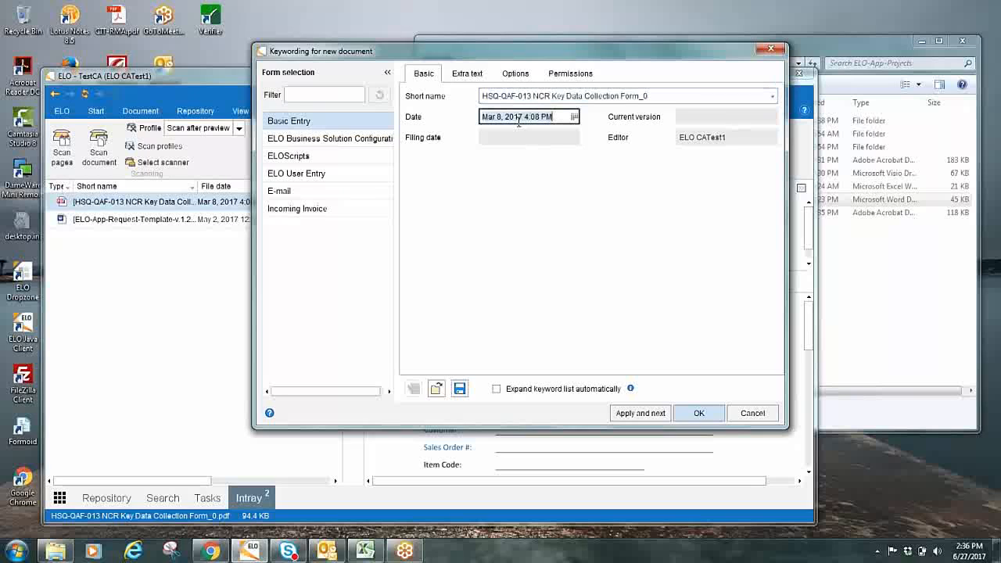
left_click(720, 142)
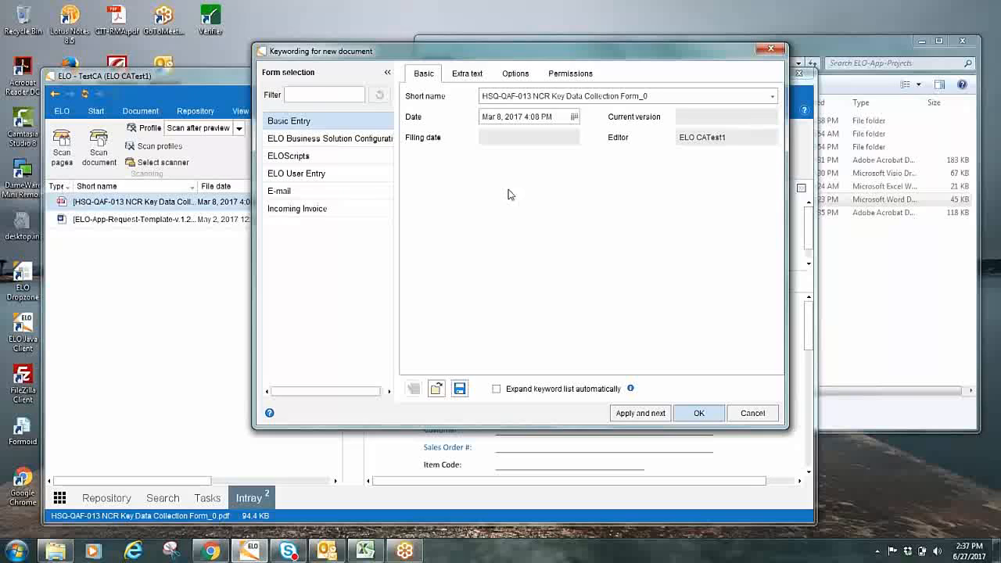
left_click(639, 413)
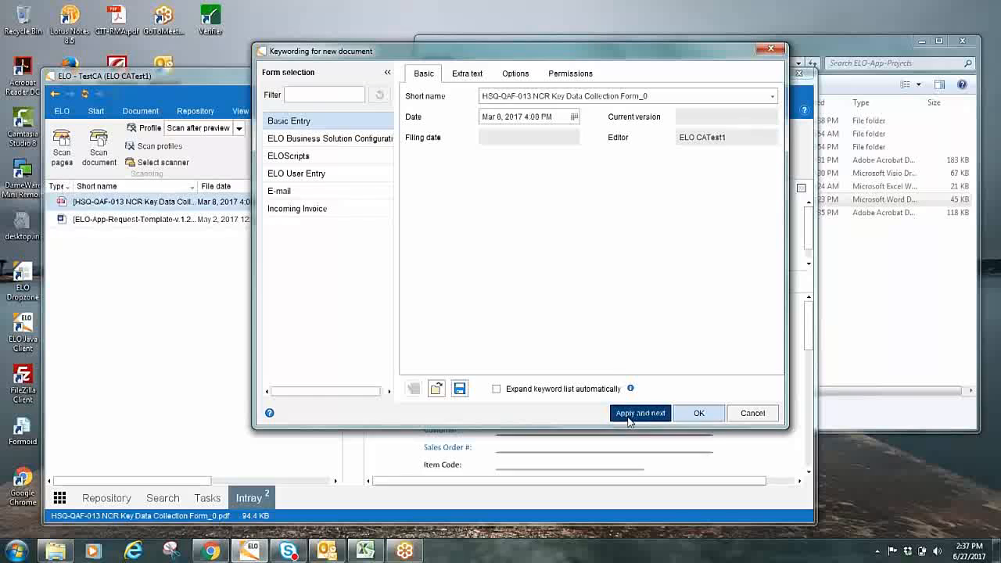
left_click(639, 413)
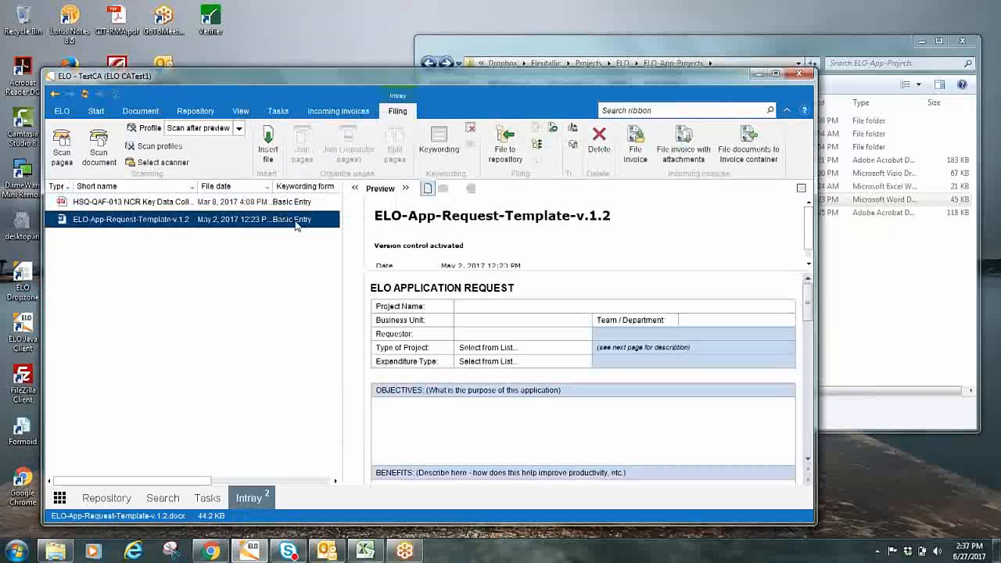
File the NCR Key Data Collection Form to the repository folder AFI // Quality // QA Training & Meeting Records
left_click(239, 203)
right_click(240, 207)
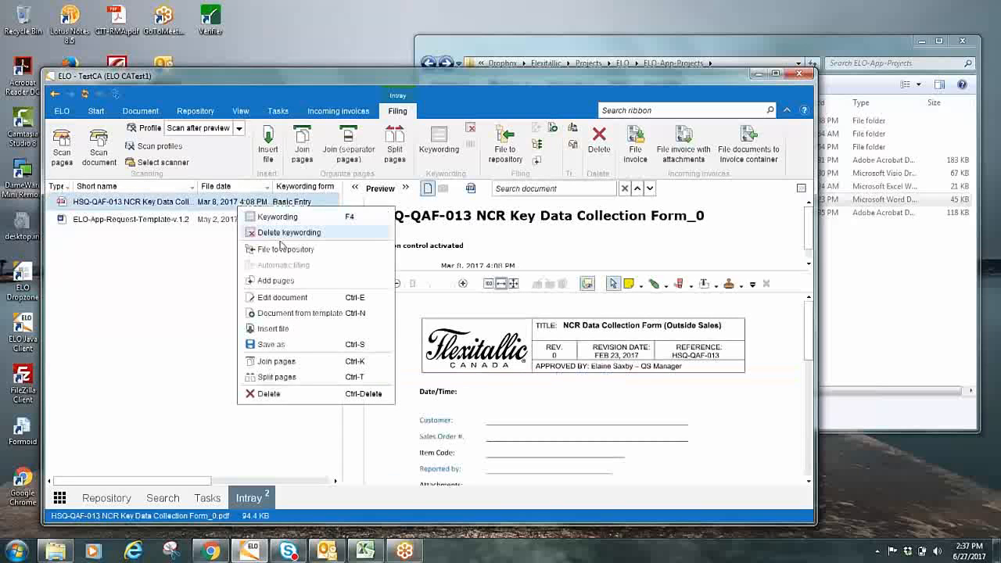
left_click(285, 249)
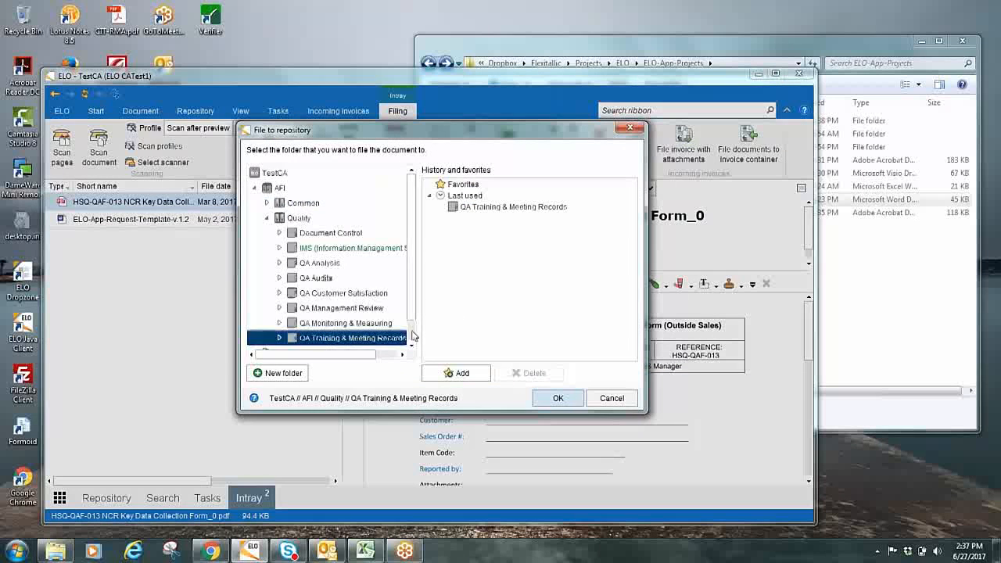
scroll(413, 335, "down", 1)
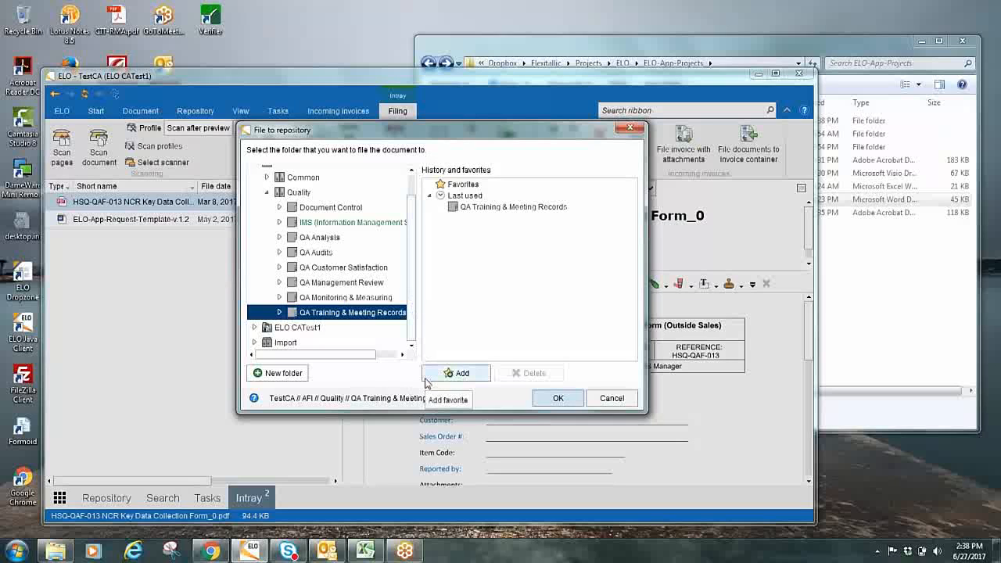
left_click(558, 400)
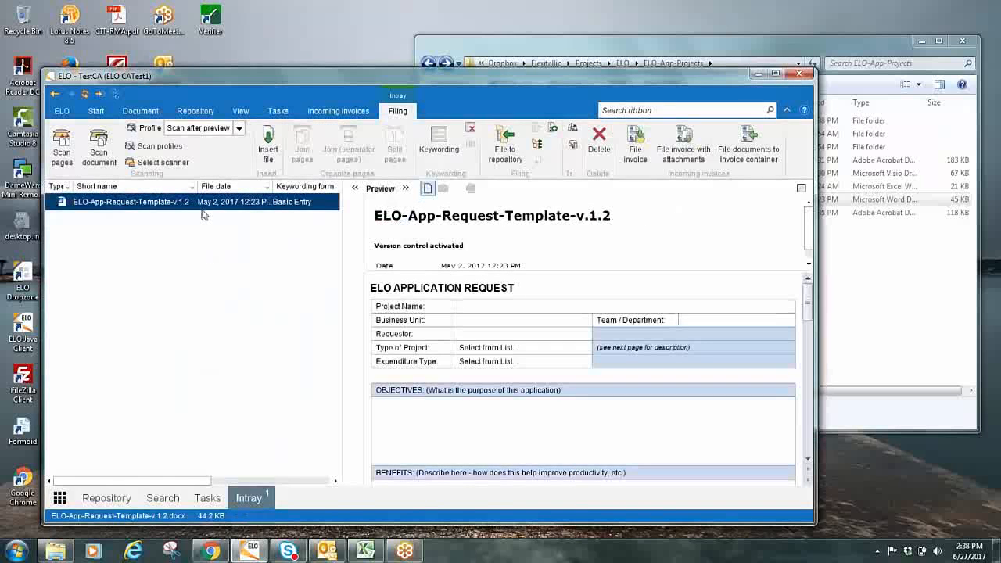
File the remaining ELO-App-Request-Template-v.1.2 document to the QA Training & Meeting Records folder as well
right_click(204, 208)
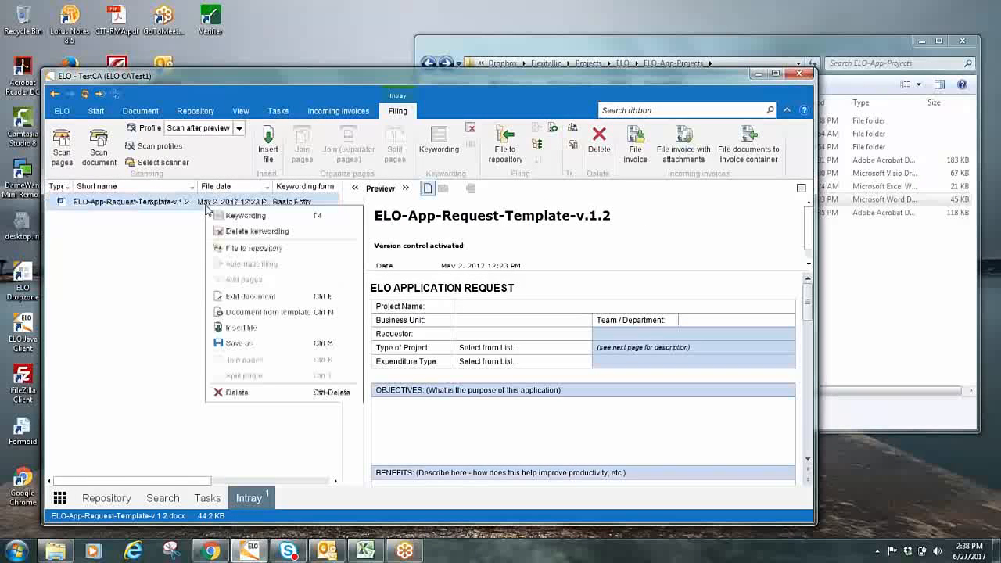
left_click(265, 248)
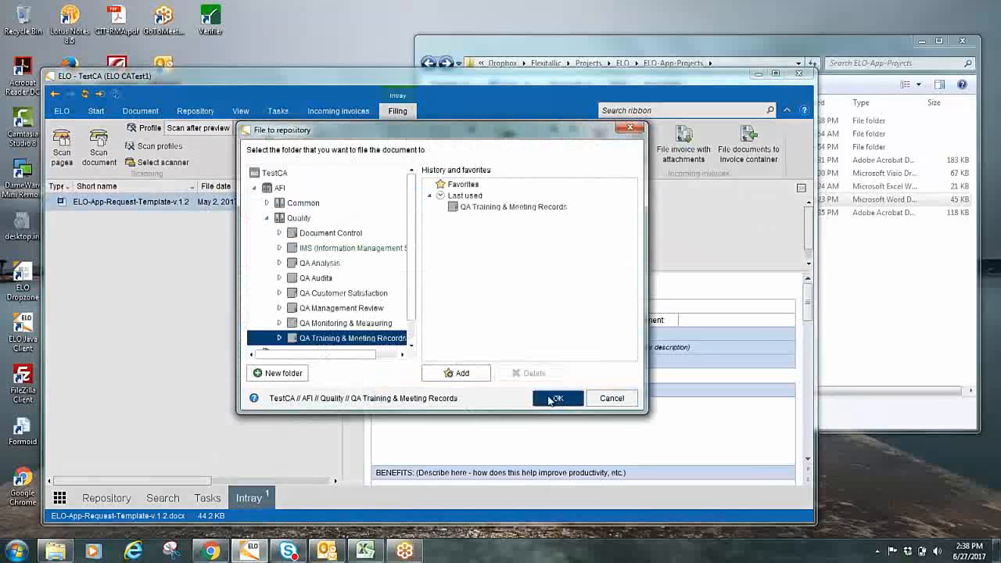
left_click(554, 399)
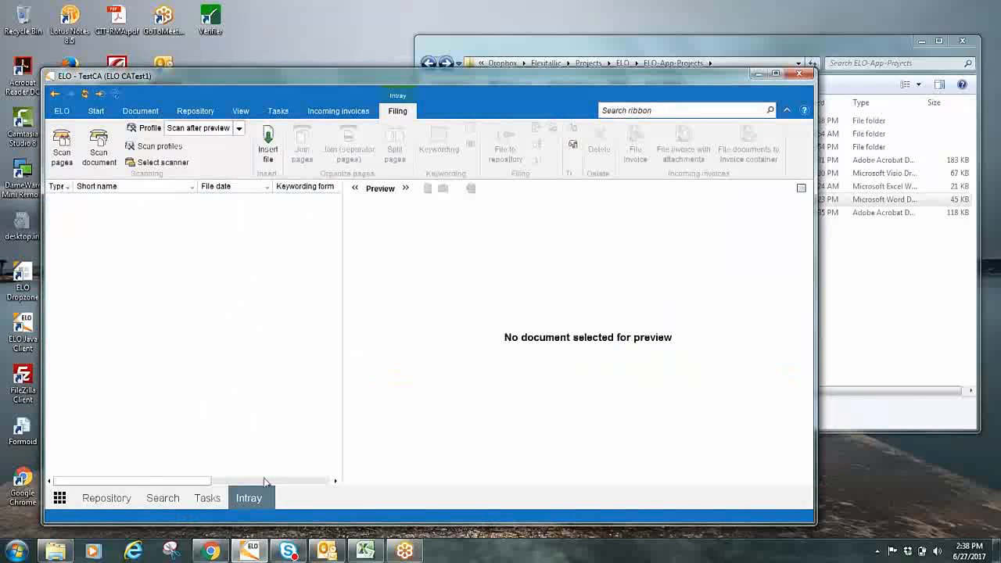
Switch to the Repository and list the contents of the QA Training & Meeting Records folder to check the filed documents
right_click(114, 498)
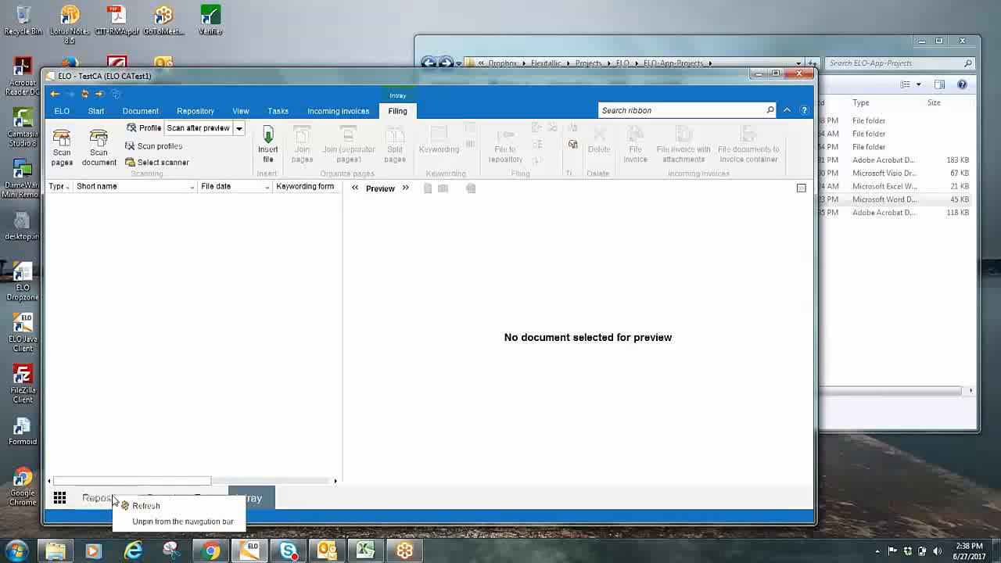
left_click(101, 498)
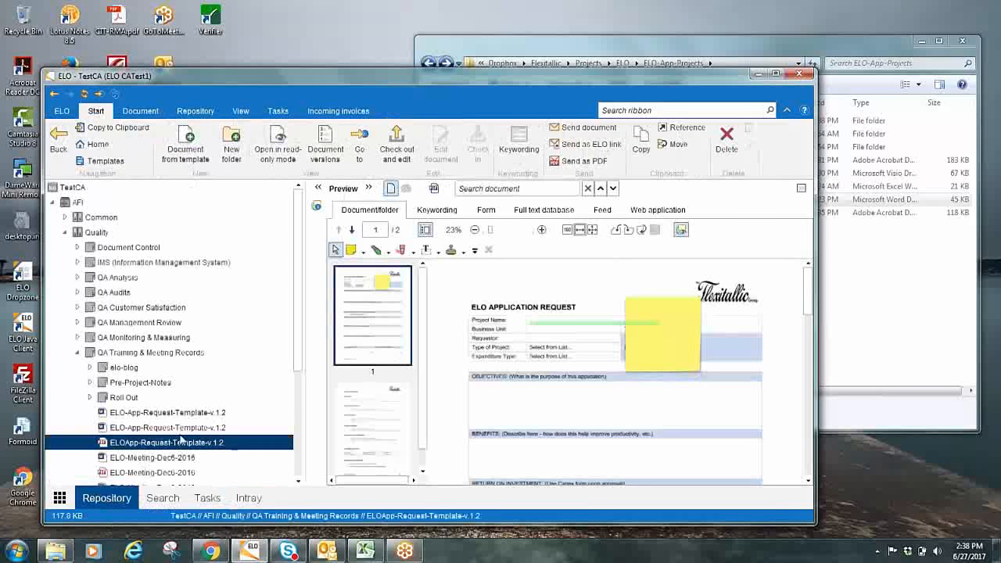
scroll(180, 391, "down", 1)
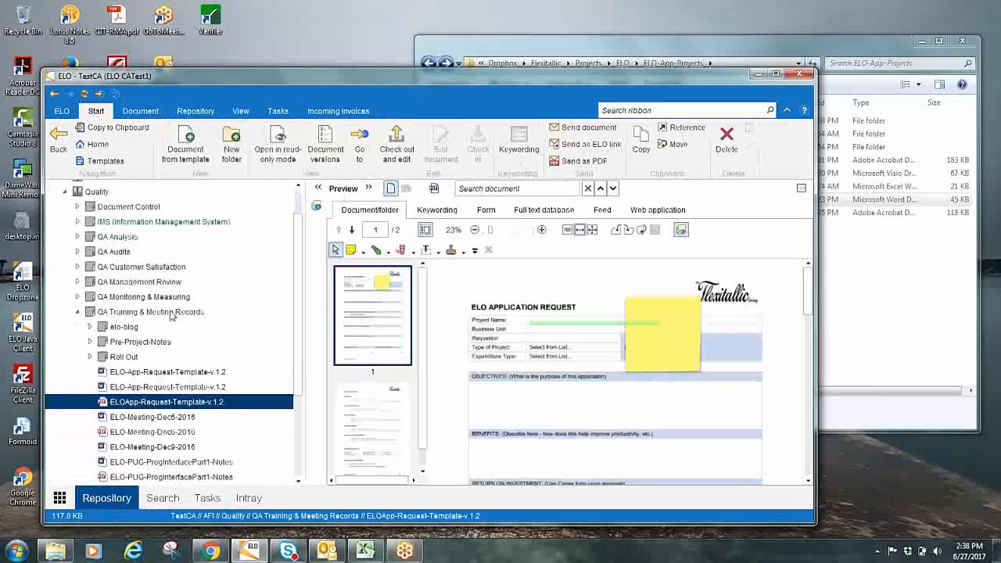
left_click(172, 312)
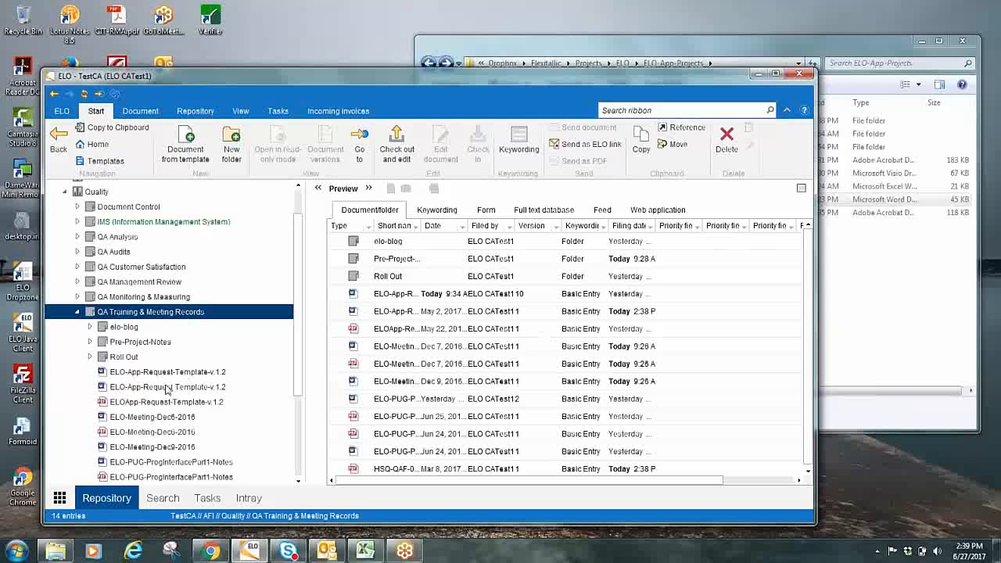
Check the permissions in the keywording of the first ELO-App-Request-Template-v.1.2 document, close it unchanged, and return to the QA Training & Meeting Records list
left_click(168, 373)
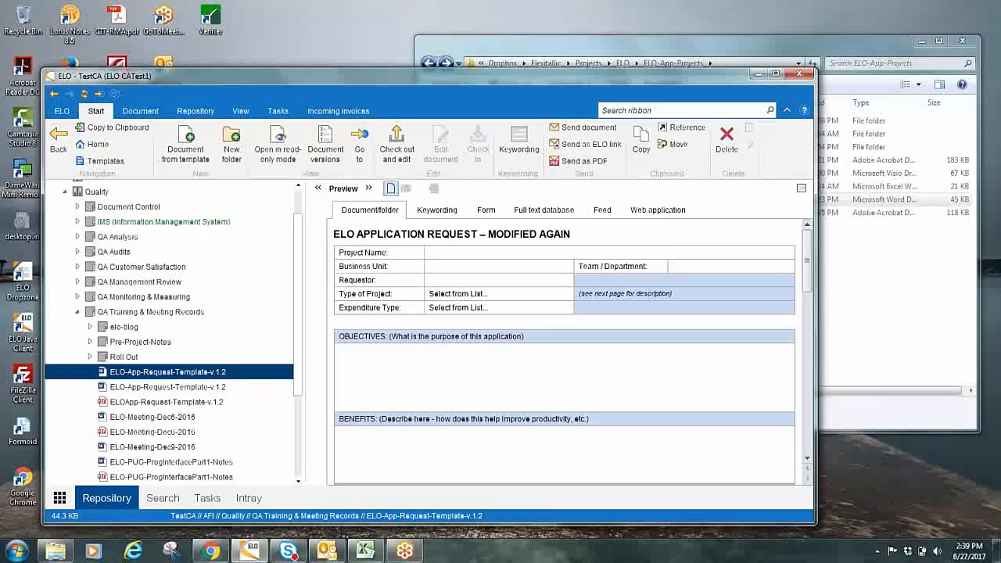
right_click(160, 372)
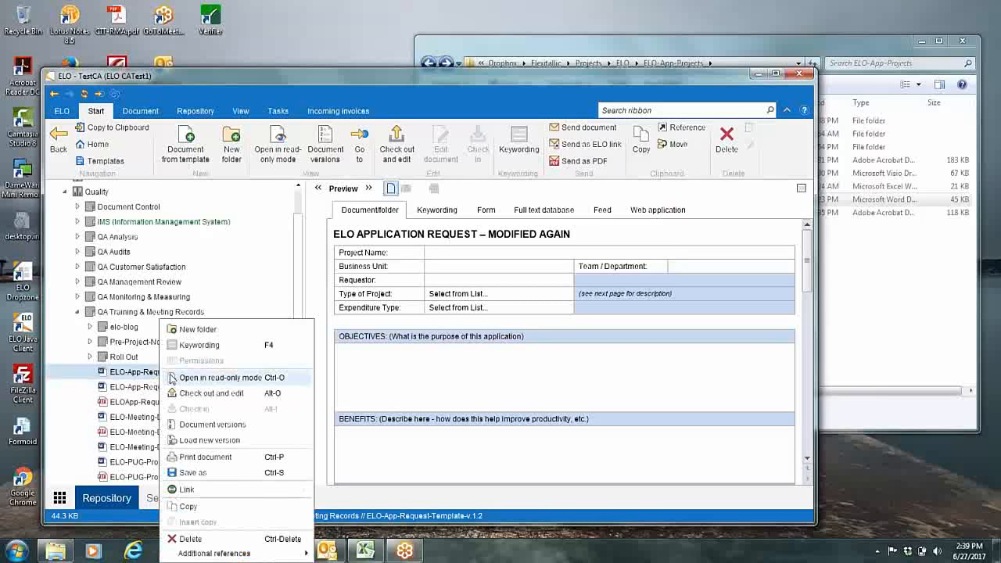
left_click(205, 345)
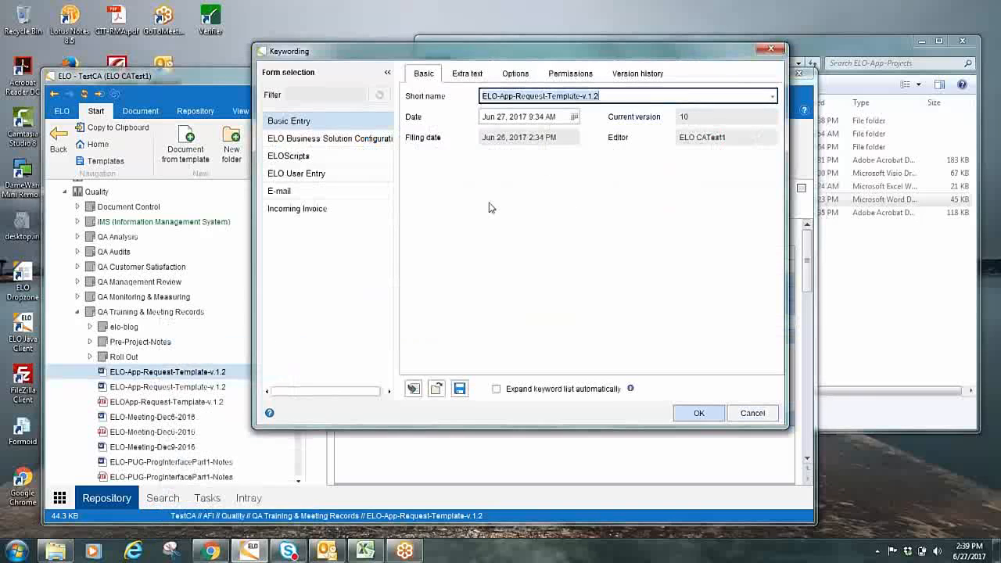
left_click(581, 76)
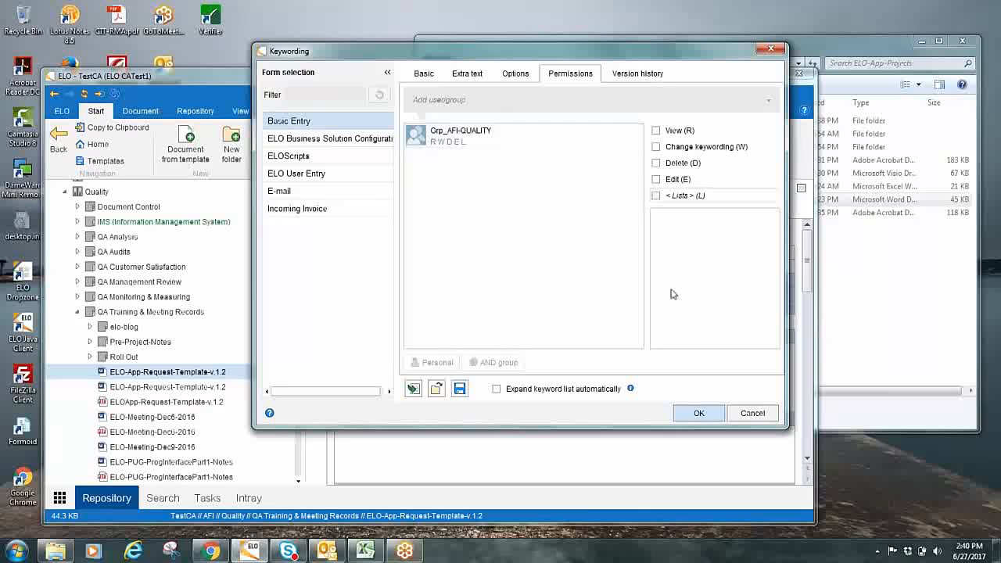
left_click(747, 413)
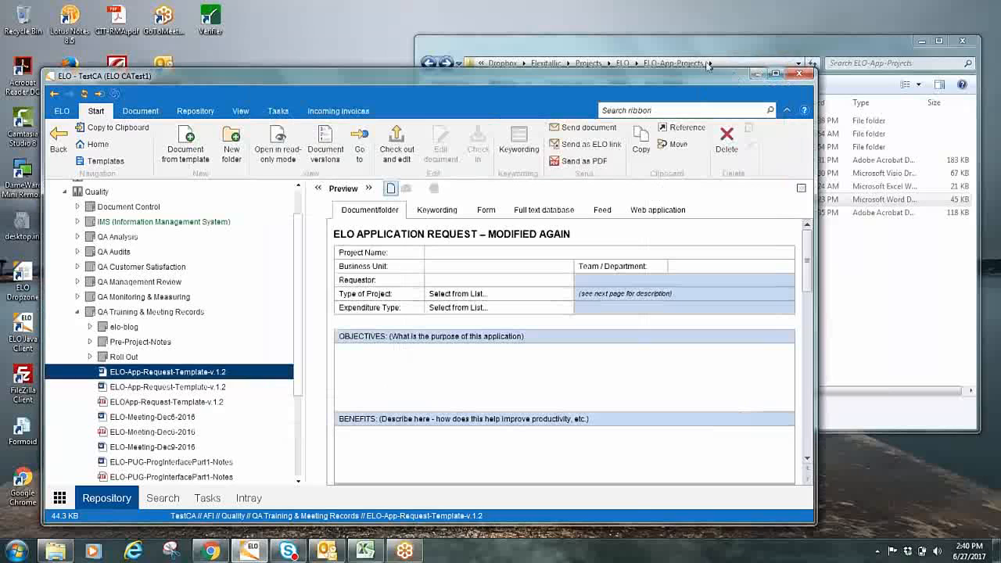
left_click(125, 312)
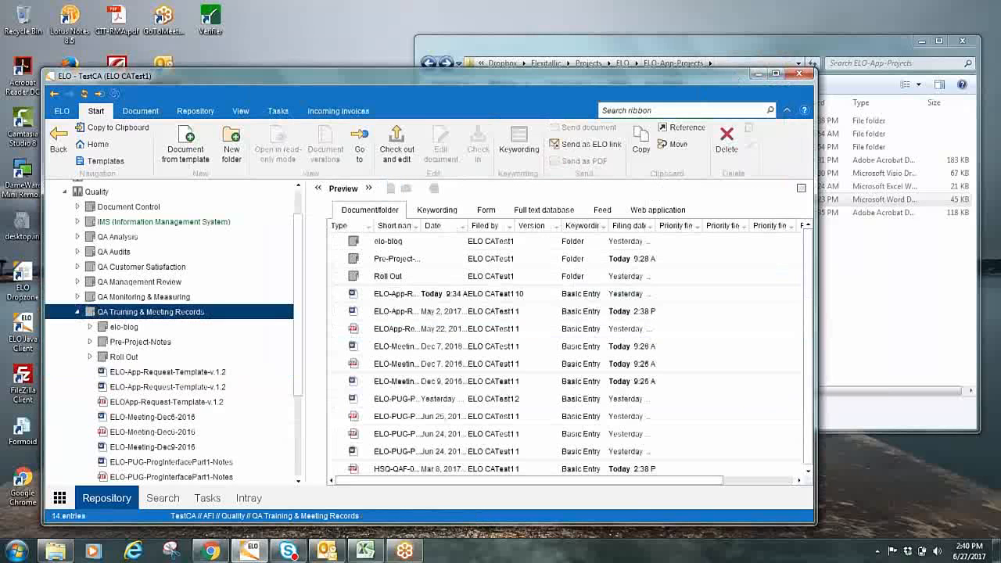
Switch to the ELO-App-Projects folder in Windows Explorer, look through its AFI and LP subfolders, and open the CRP folder
left_click(686, 40)
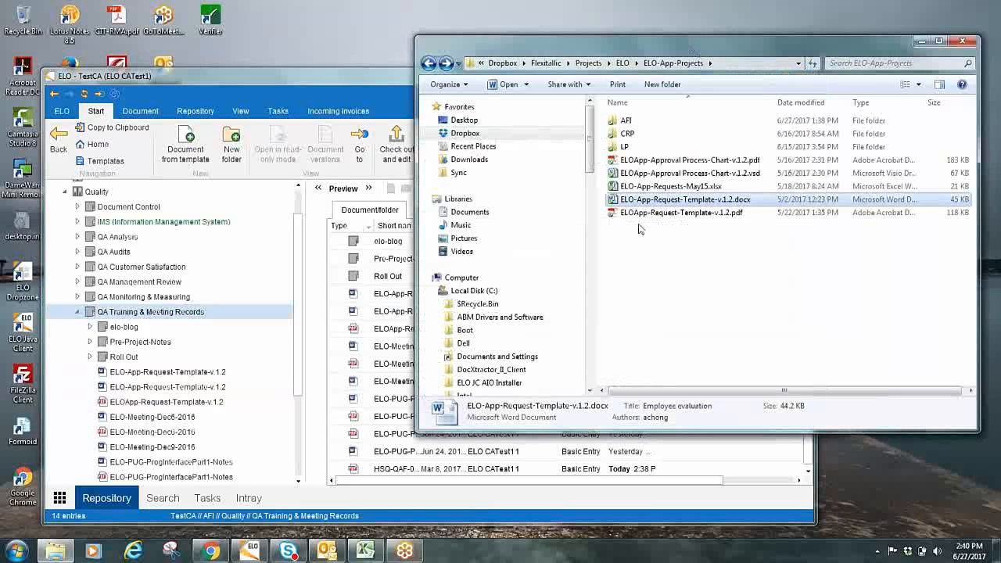
double_click(625, 121)
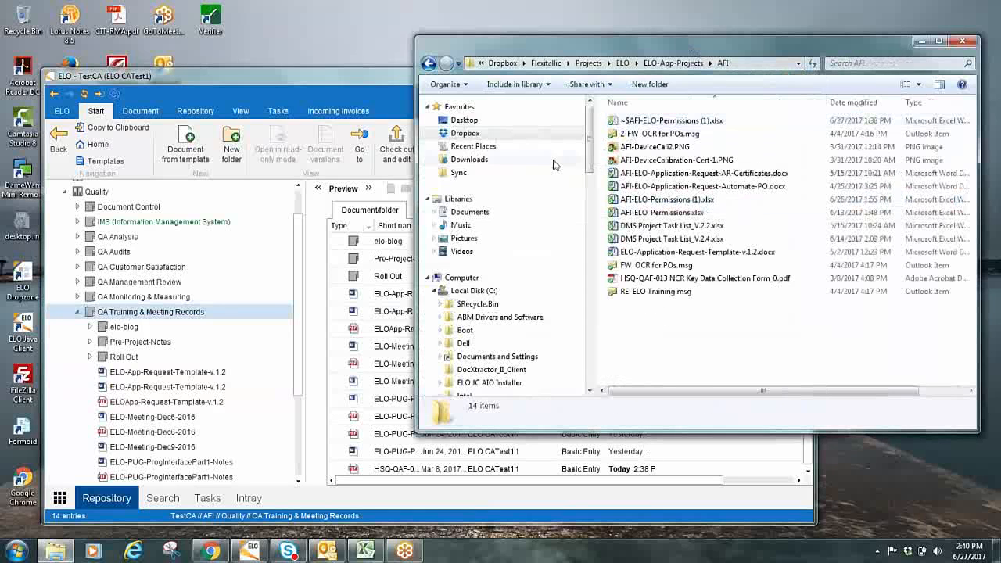
left_click(429, 64)
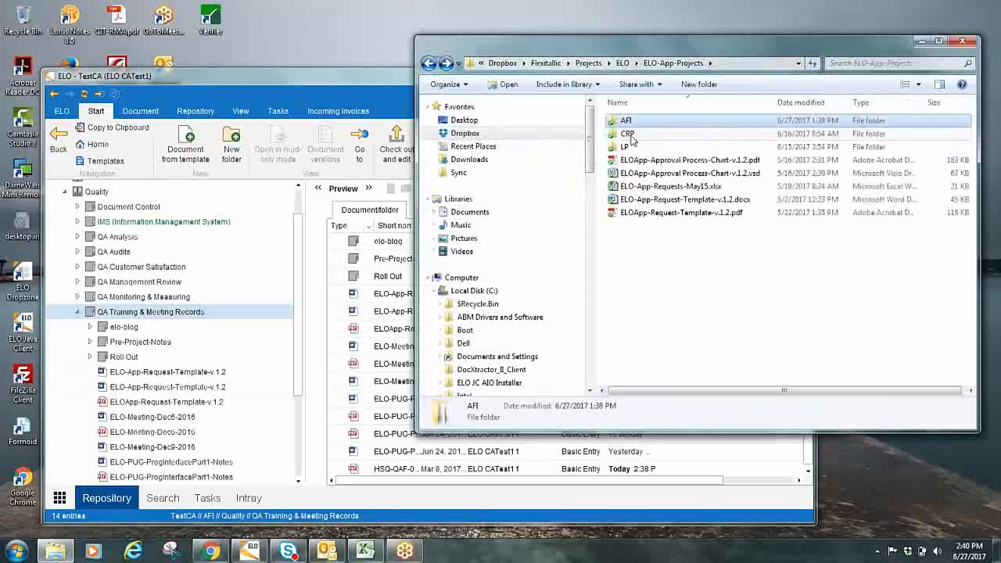
double_click(625, 148)
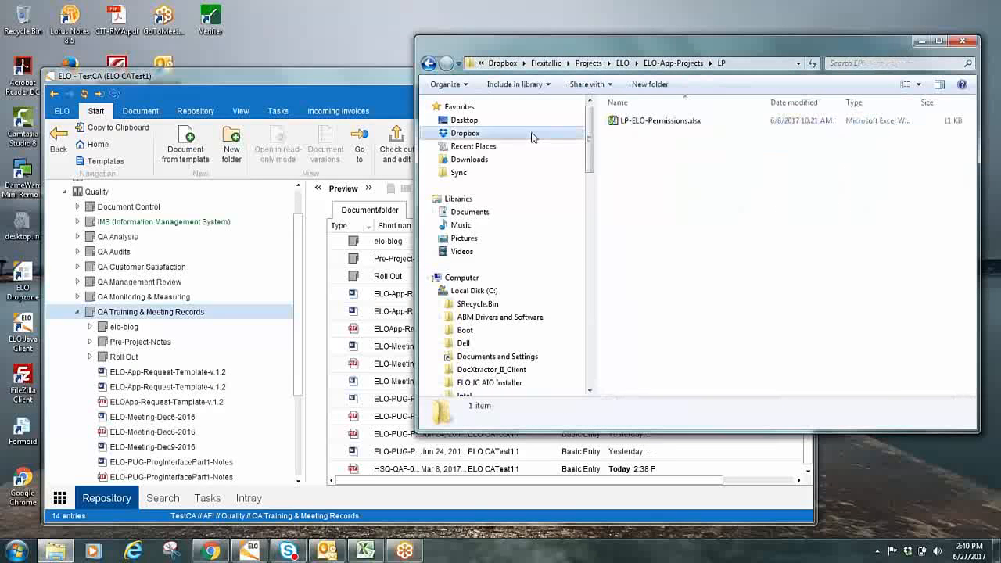
left_click(429, 64)
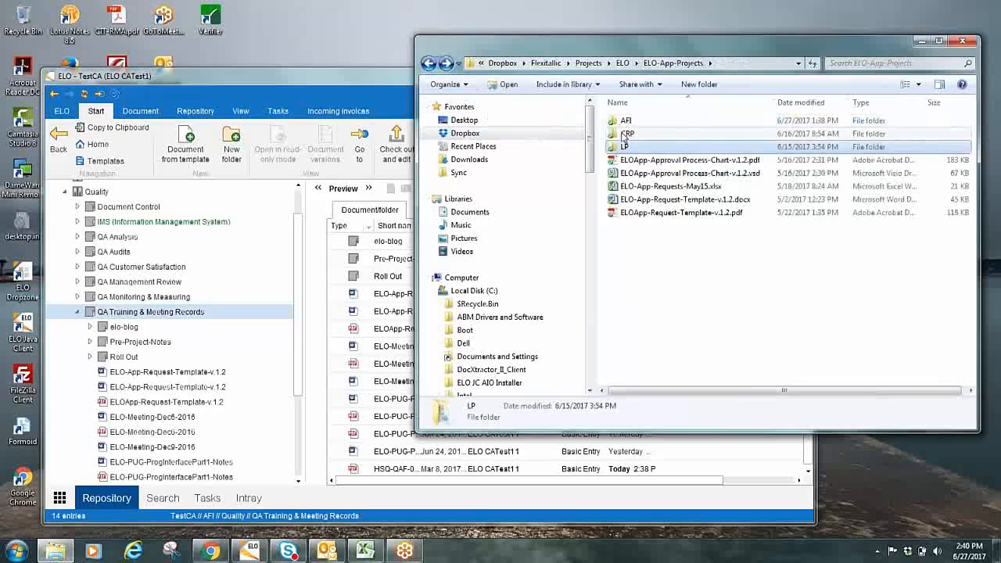
double_click(634, 133)
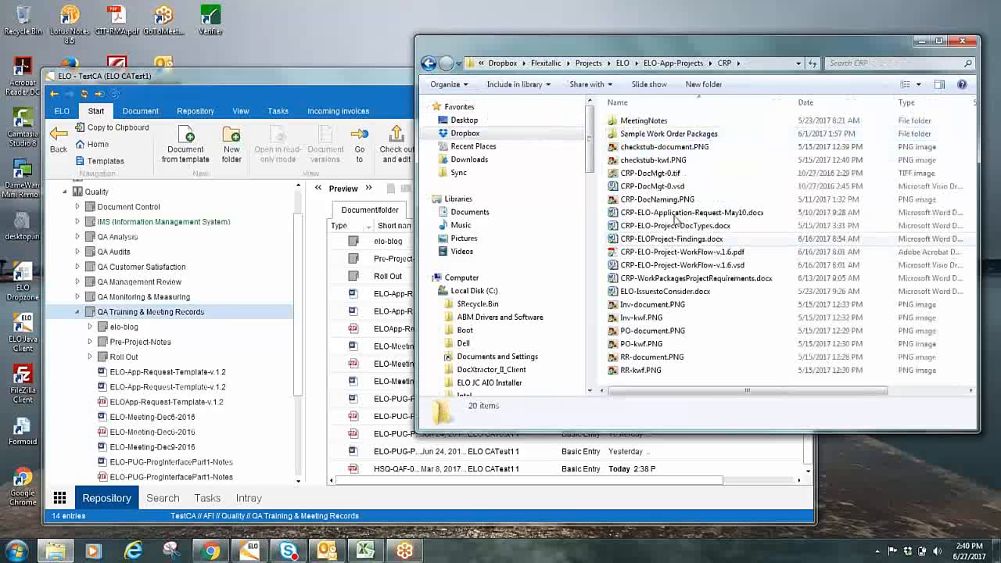
Open the MeetingNotes folder inside CRP and create a new subfolder named SubFolder1 in it
double_click(635, 122)
left_click(429, 63)
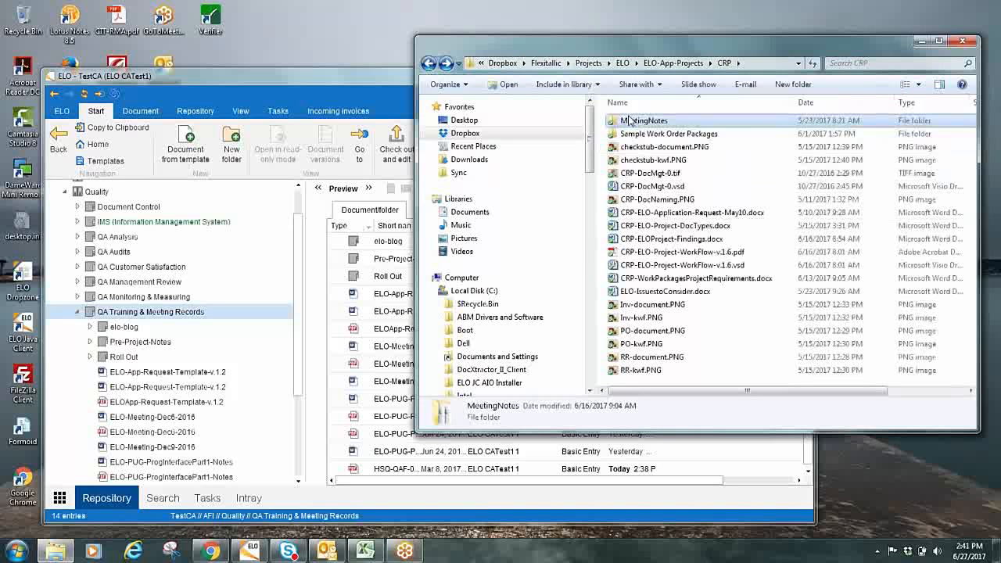
left_click(635, 122)
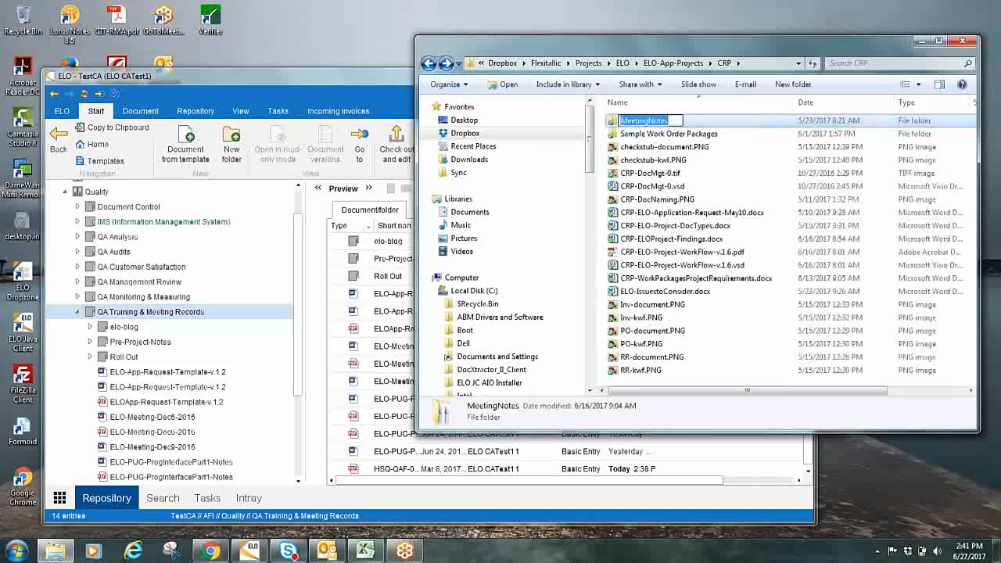
key("Return")
key("Return")
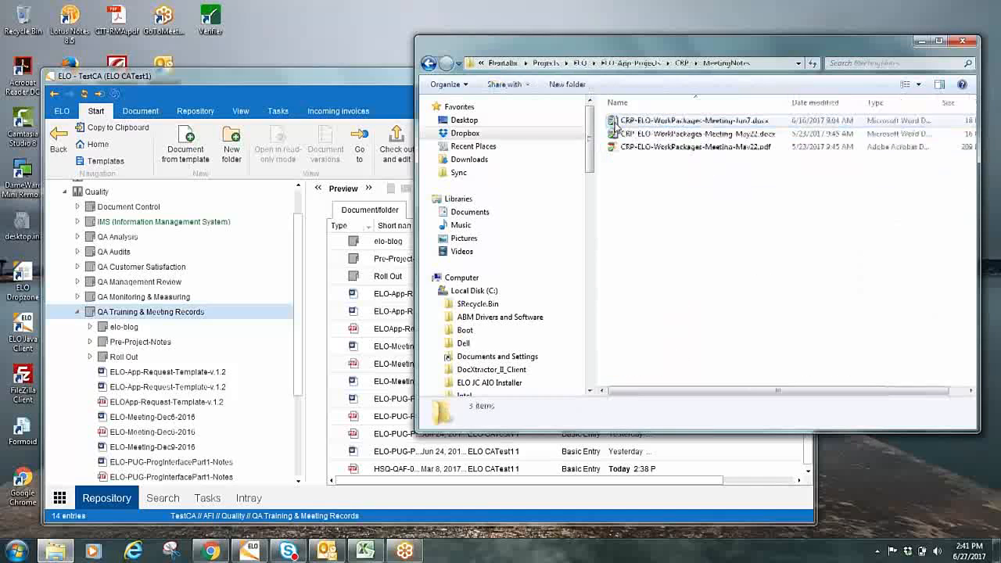
right_click(655, 201)
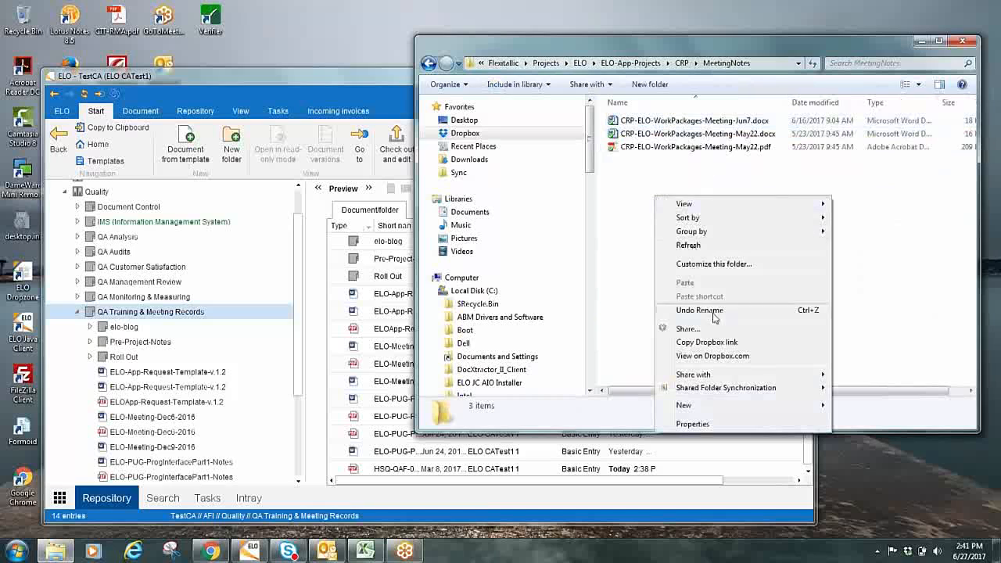
mouse_move(743, 405)
left_click(858, 207)
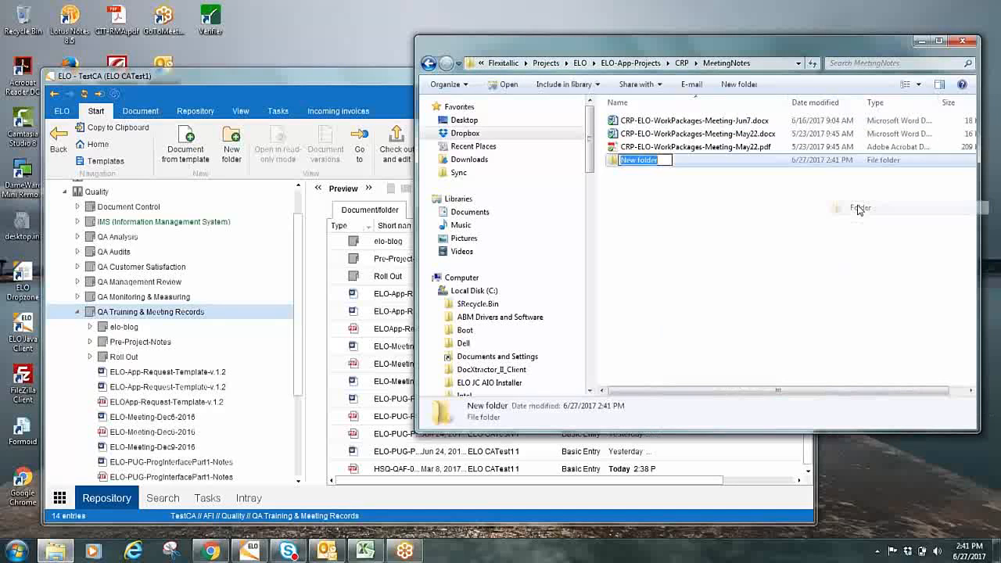
type("Sub")
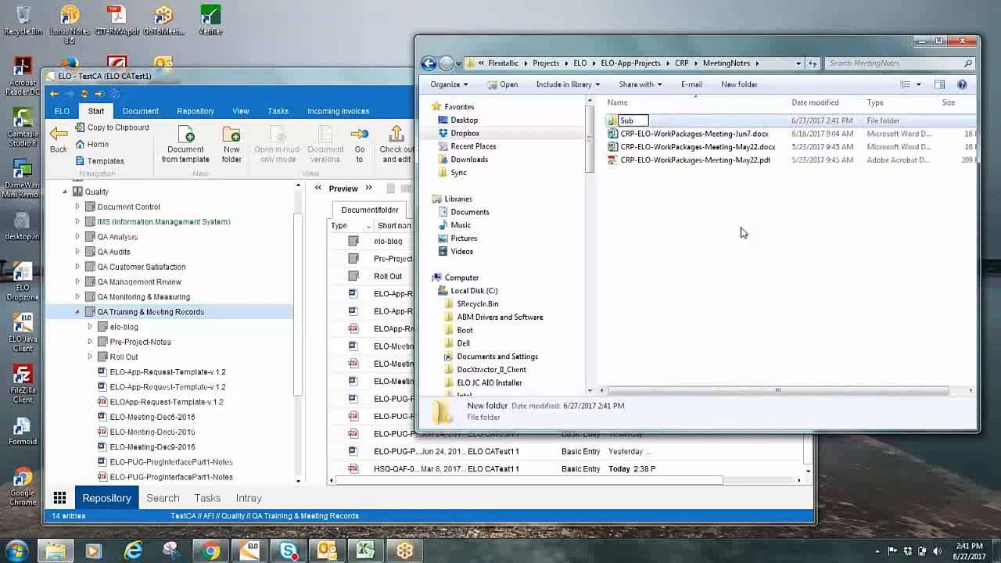
type("Folder1")
key("Return")
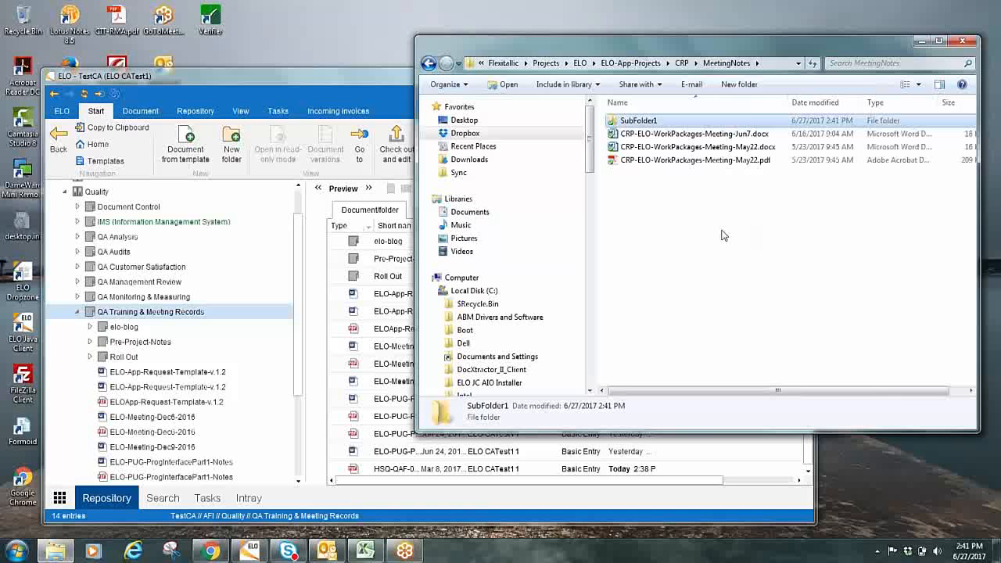
File the MeetingNotes folder from CRP into QA Training & Meeting Records with identical keywording for all documents, and expand it in the repository tree
left_click(429, 63)
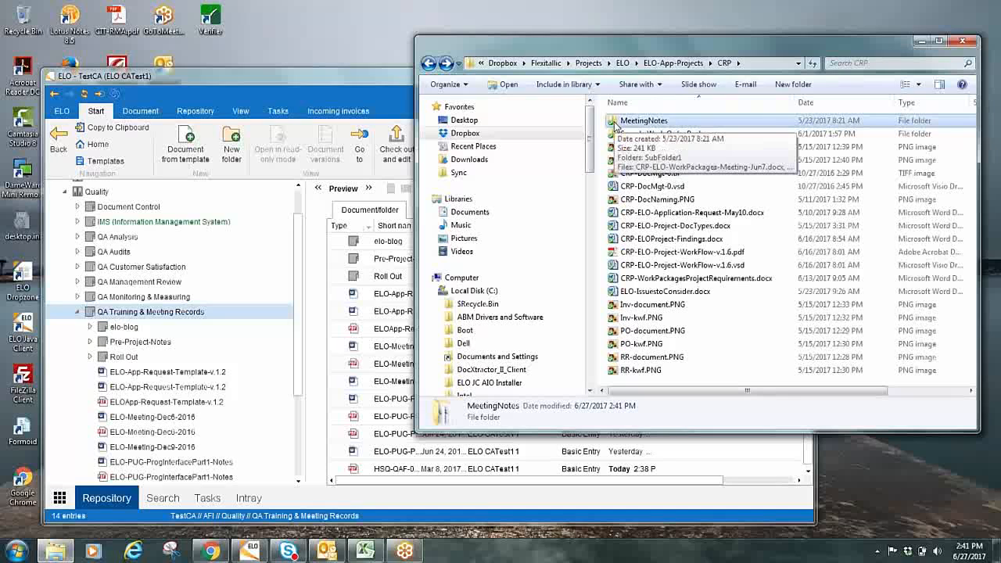
left_click_drag(615, 125, 187, 314)
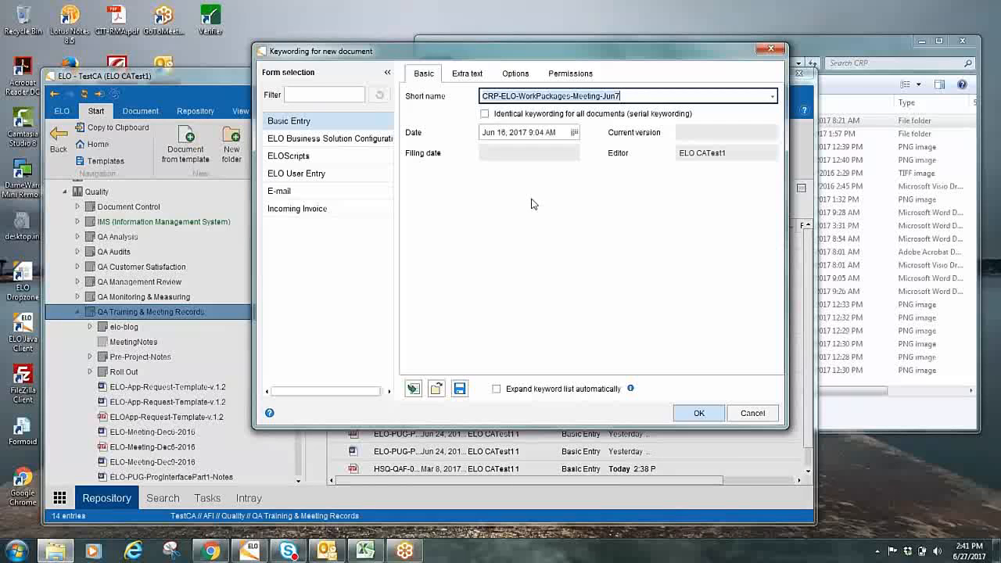
key("ctrl+a")
left_click(485, 115)
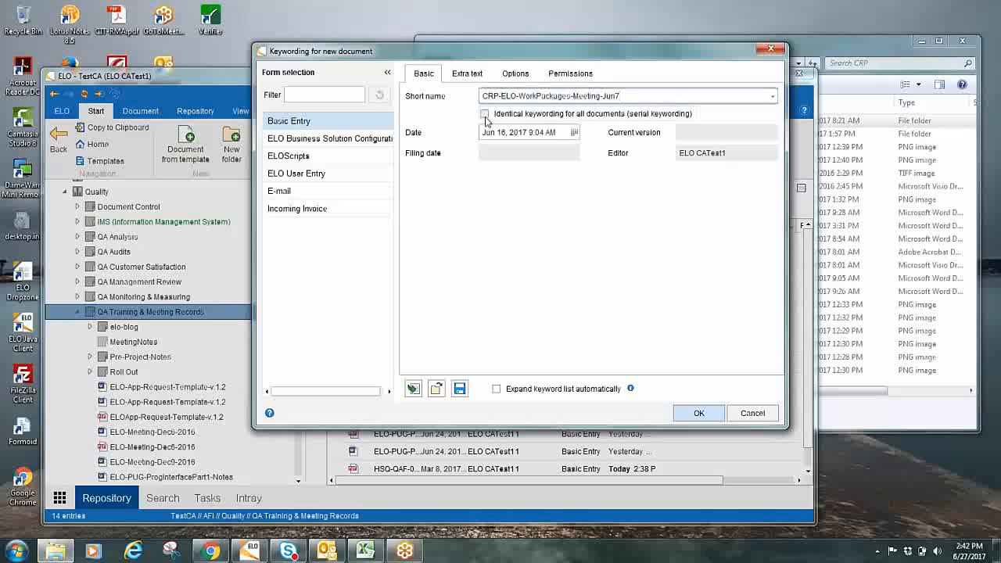
left_click(497, 136)
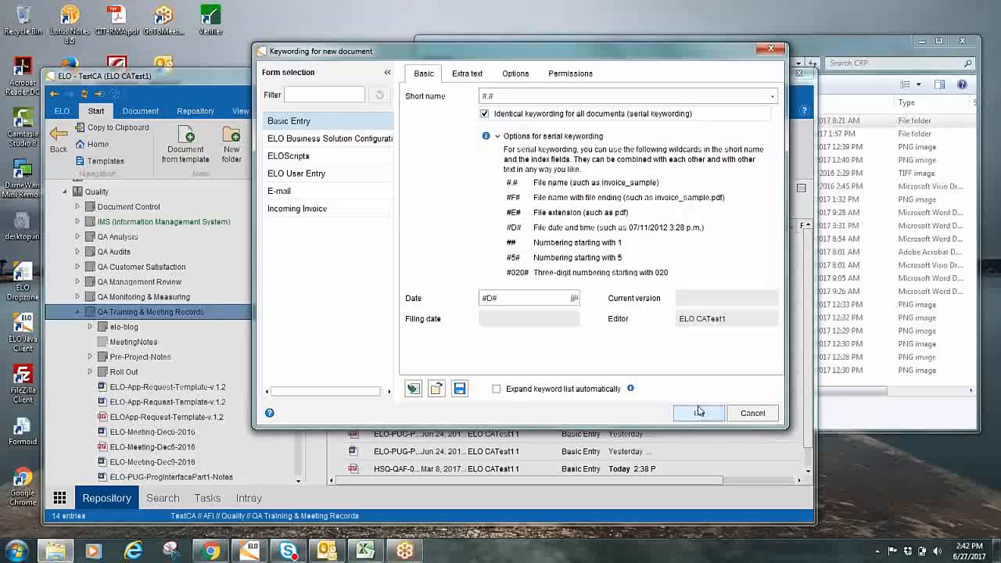
left_click(752, 413)
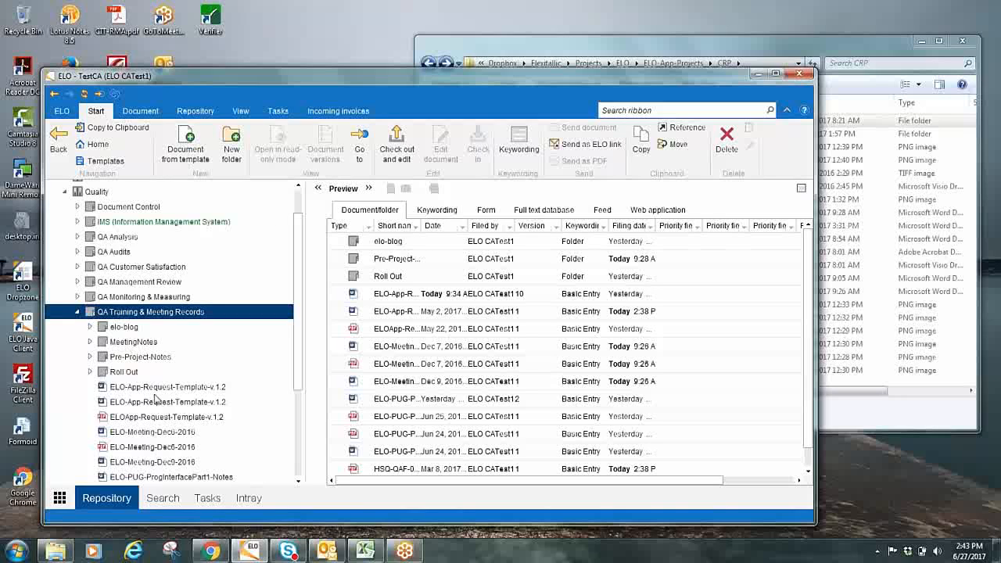
left_click(90, 342)
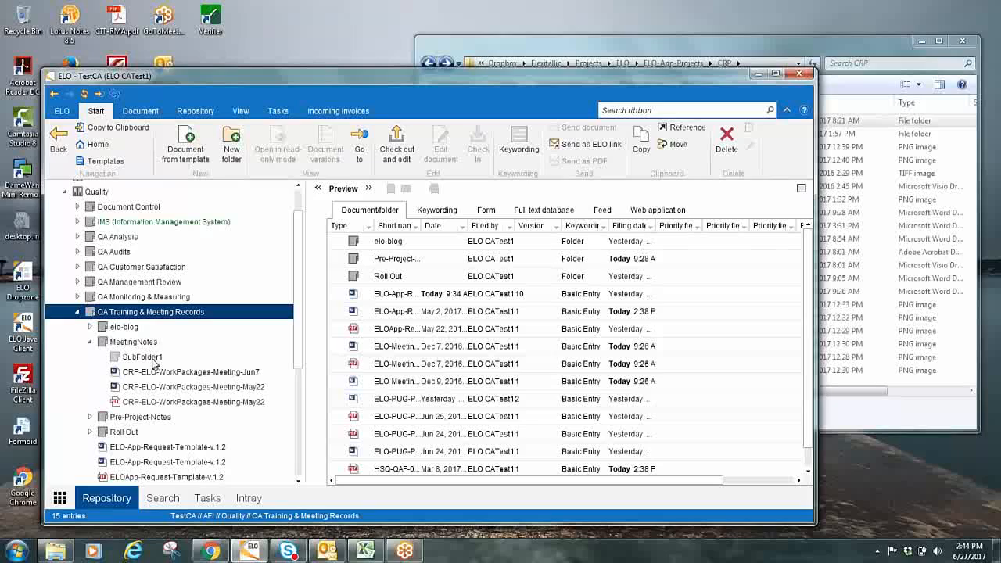
Launch ELO Dropzone from the desktop and minimize the ELO client and Windows Explorer windows
left_click_drag(596, 70, 602, 81)
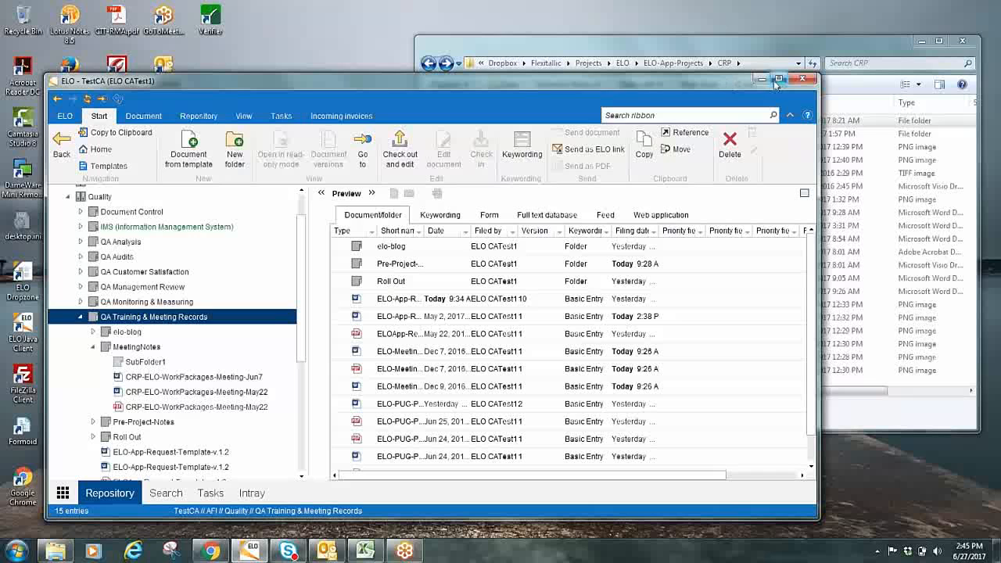
left_click(758, 81)
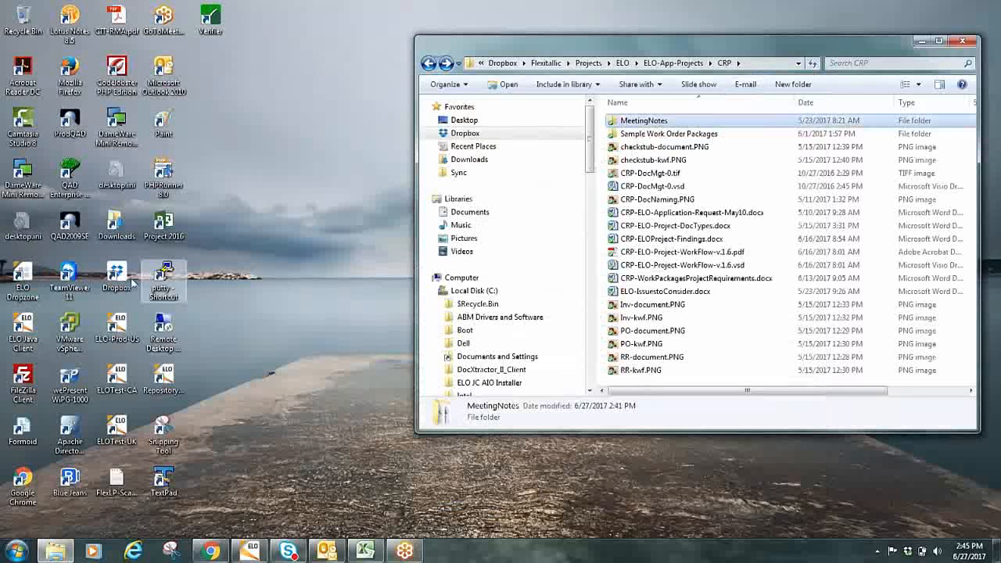
left_click(23, 277)
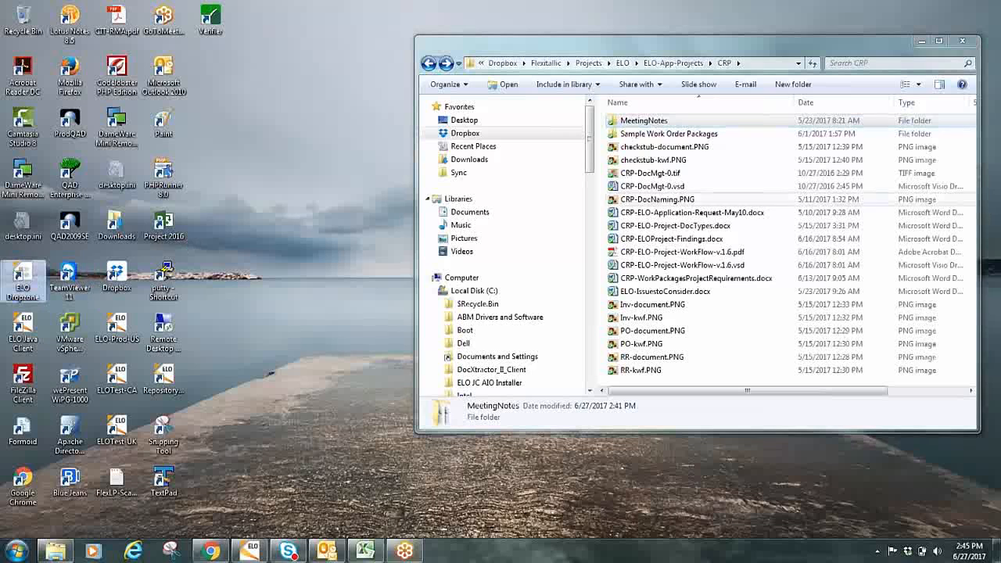
left_click(929, 46)
left_click(926, 43)
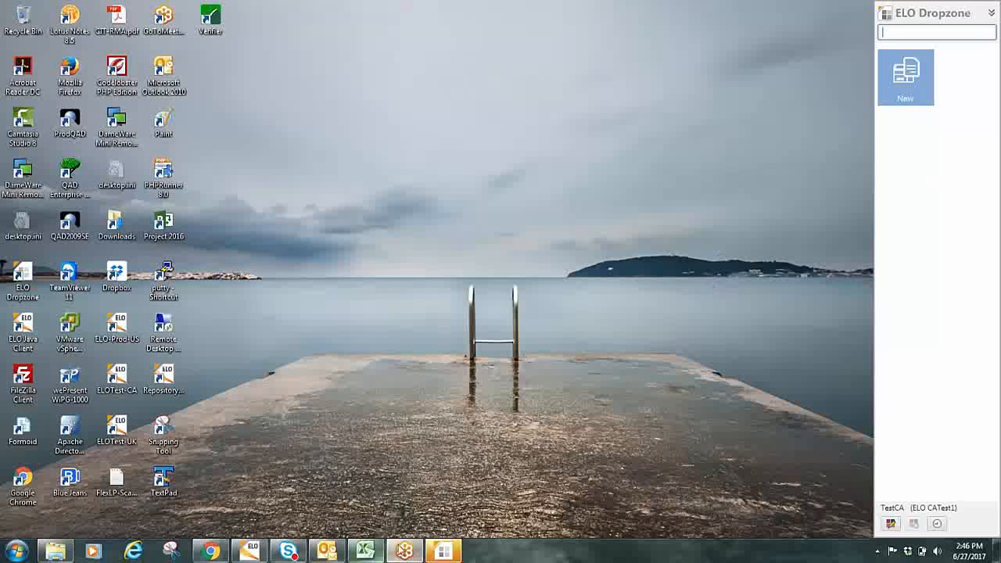
Restore the ELO client, check the E2 Training Agenda slide in Chrome, and return to the ELO client
left_click(248, 551)
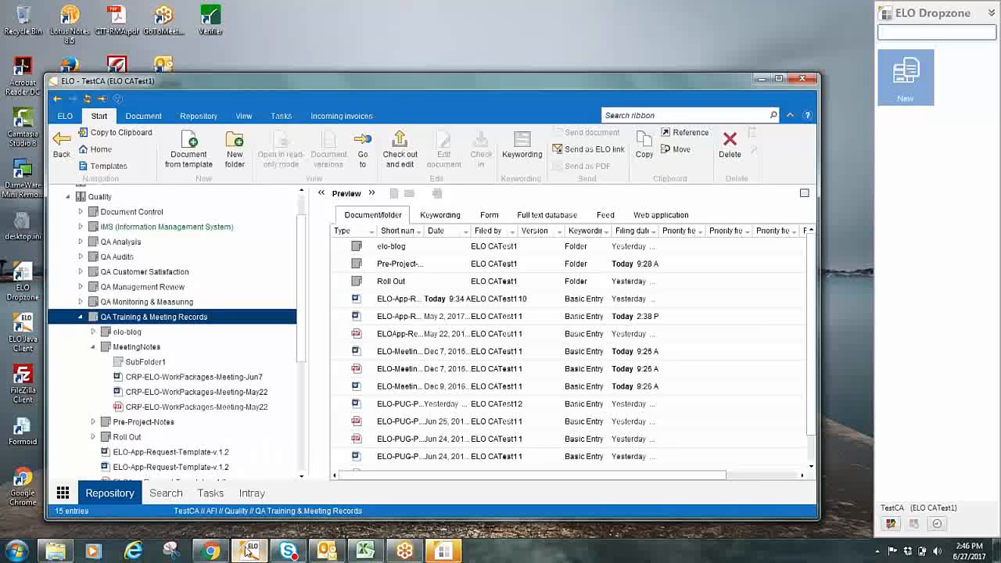
left_click(210, 551)
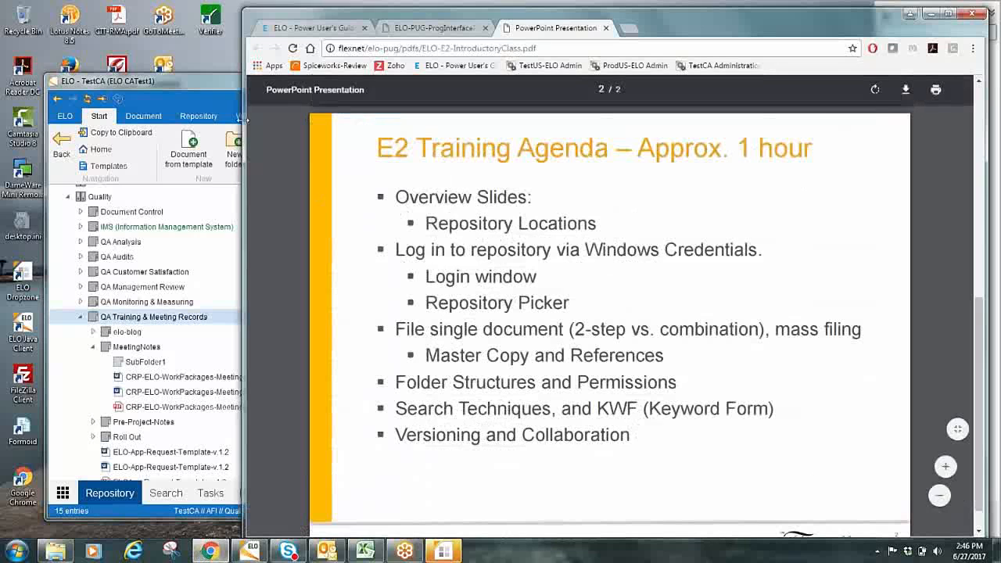
left_click(188, 87)
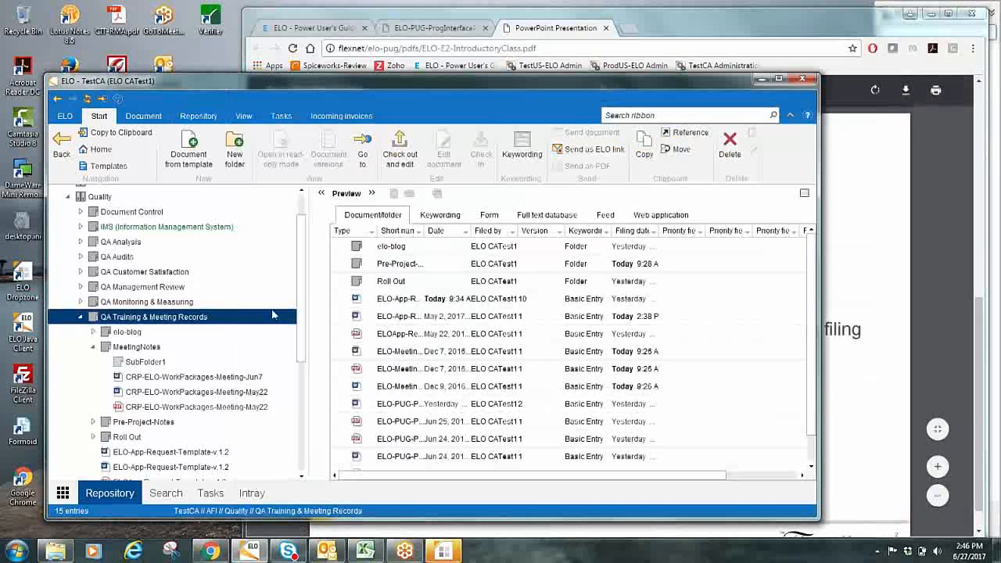
Review the basic data and options in the keywording of CRP-ELO-WorkPackages-Meeting-Jun7 and close it without changes
left_click(194, 376)
right_click(196, 376)
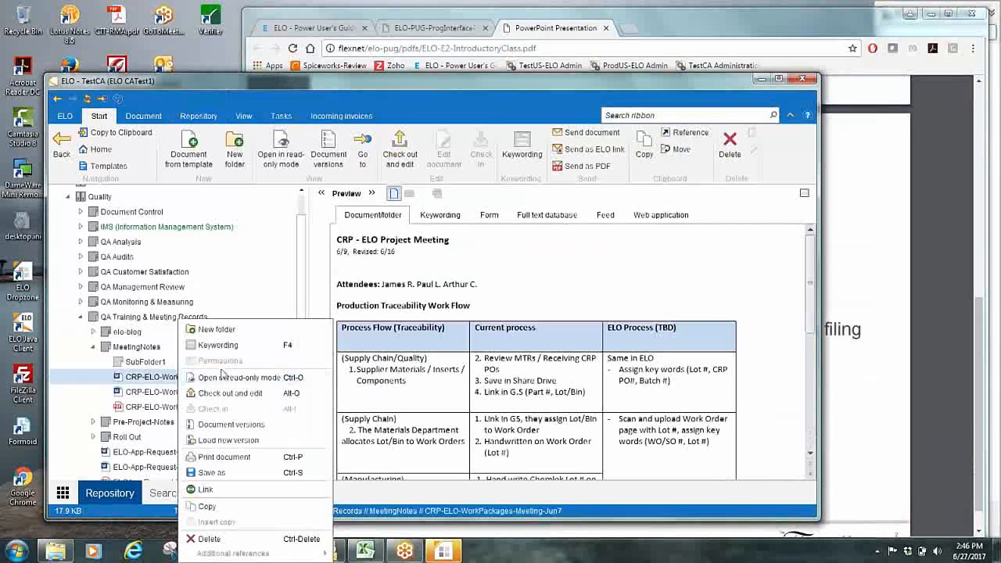
left_click(230, 347)
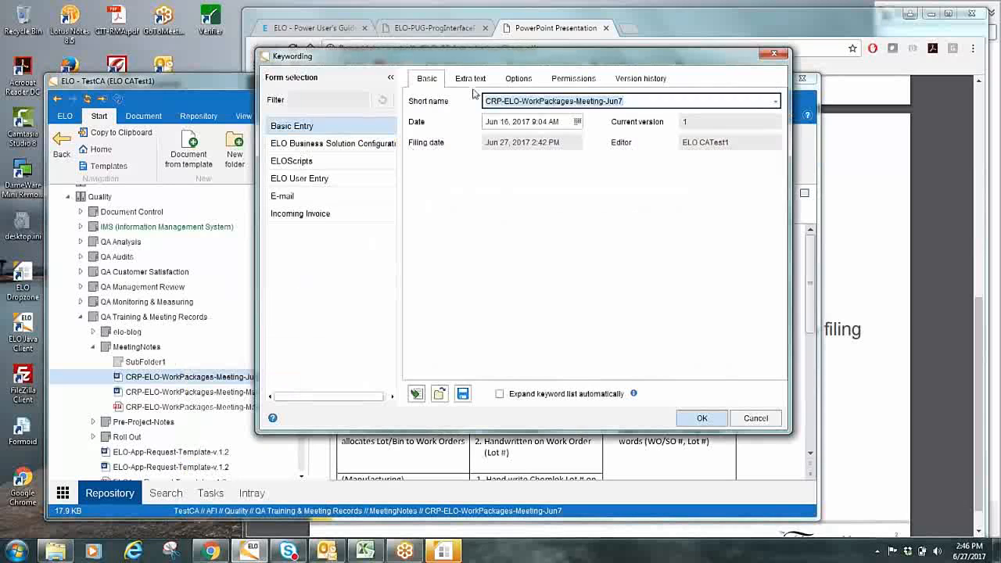
left_click(514, 83)
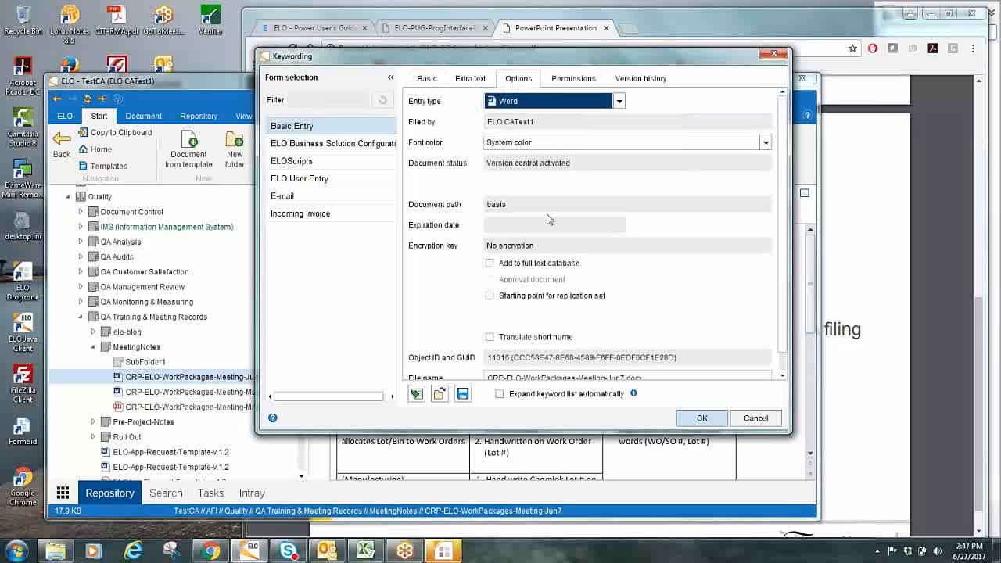
left_click(433, 81)
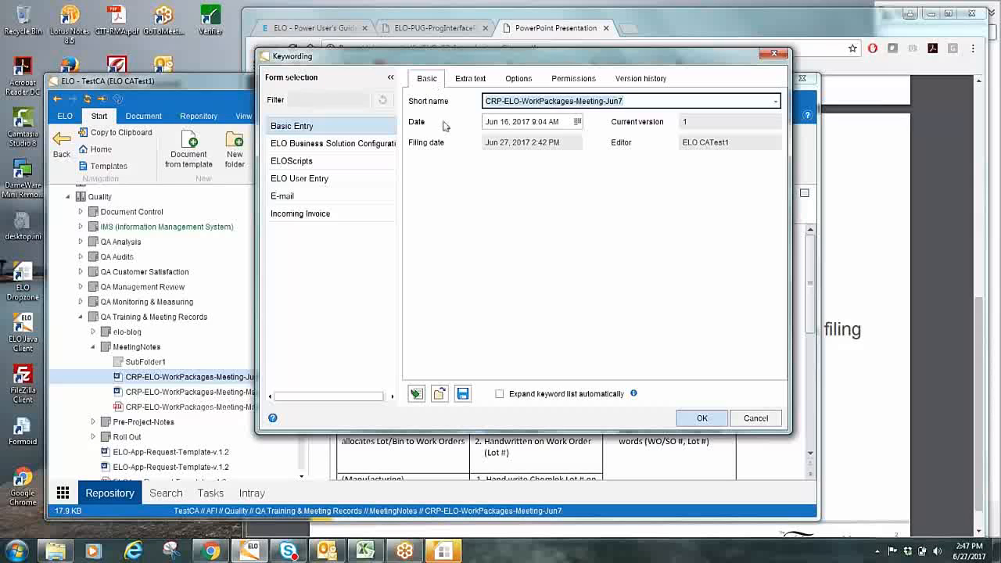
left_click(770, 421)
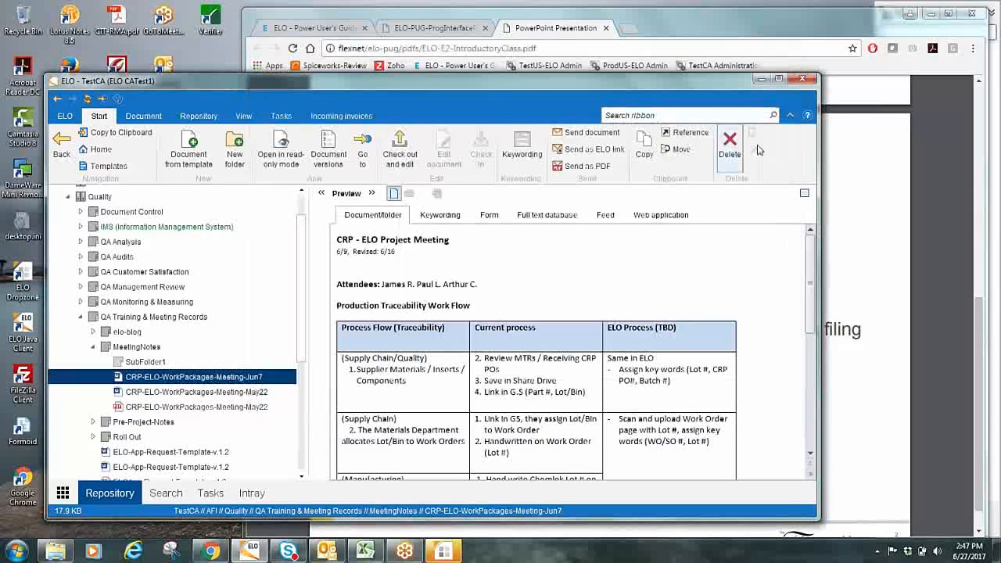
Minimize the Chrome window, reposition the ELO client on the desktop, and bring up the CRP folder in Windows Explorer
left_click(930, 17)
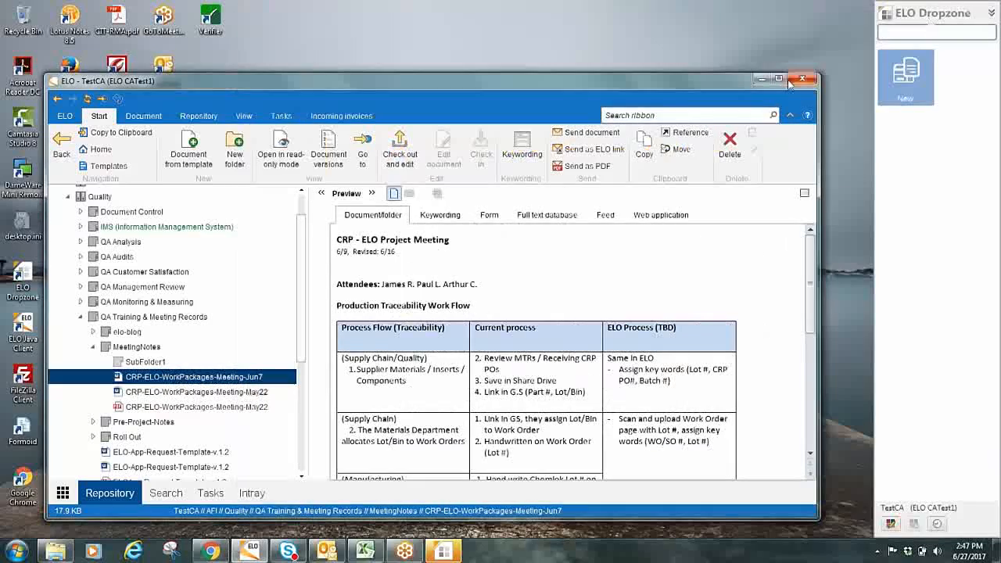
left_click_drag(707, 79, 684, 71)
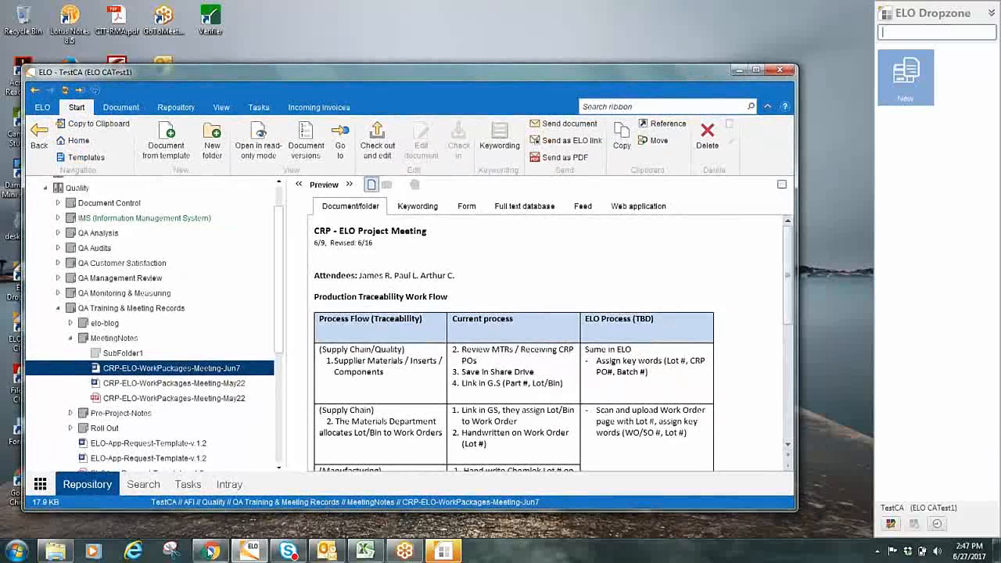
left_click(51, 553)
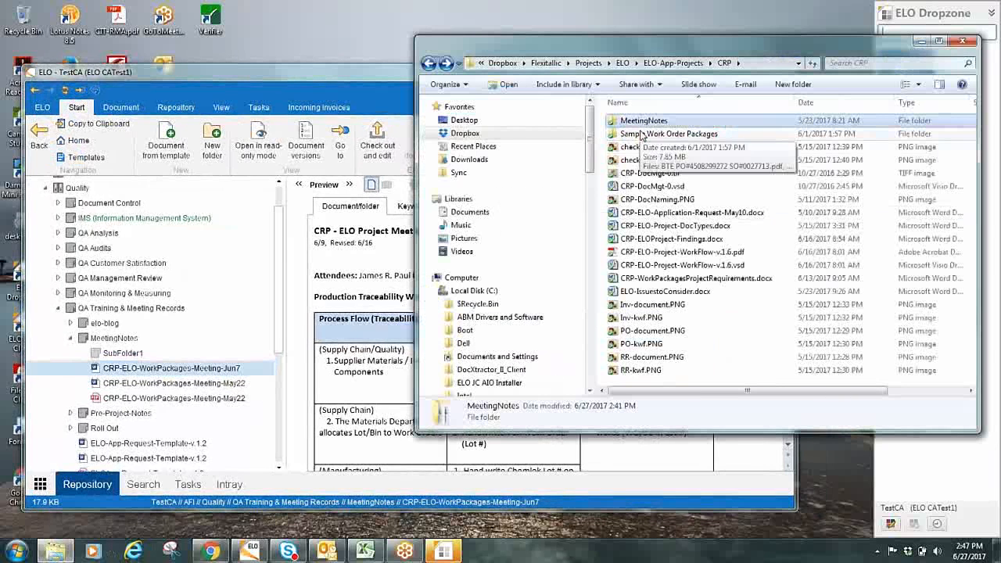
Start filing the Sample Work Order Packages folder into QA Training & Meeting Records with identical keywording, and expand the serial keywording options
left_click(641, 135)
left_click_drag(641, 135, 165, 315)
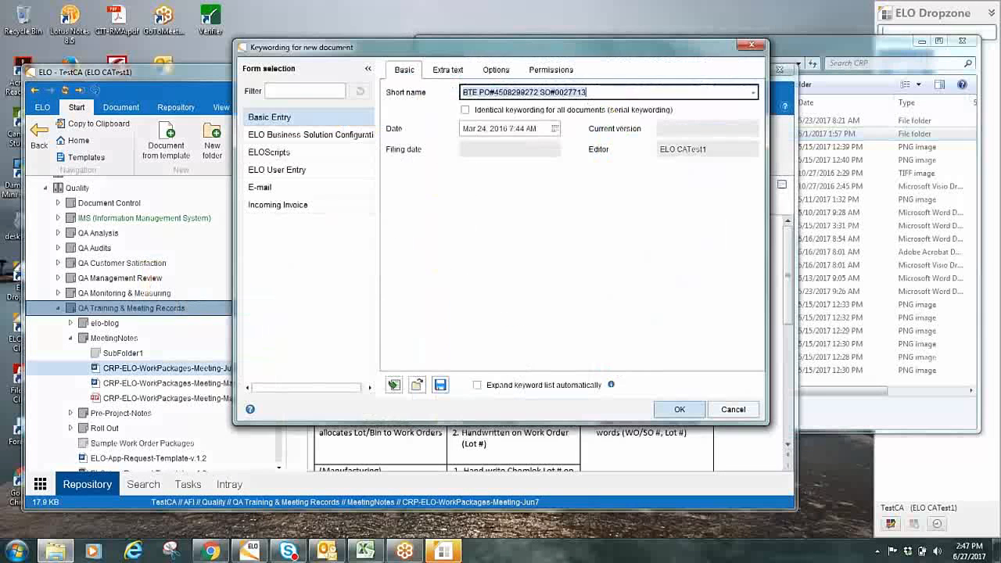
left_click(466, 110)
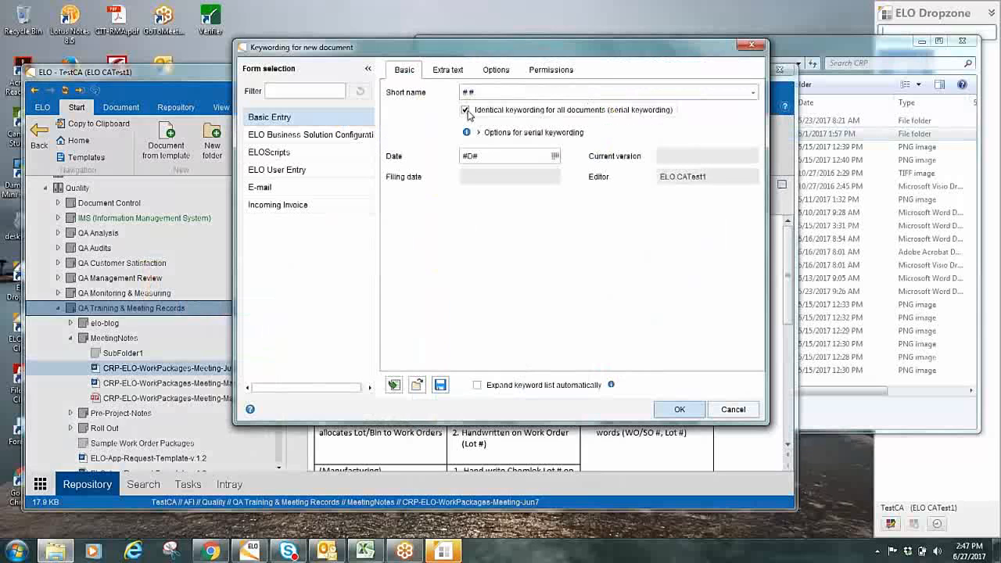
left_click(479, 133)
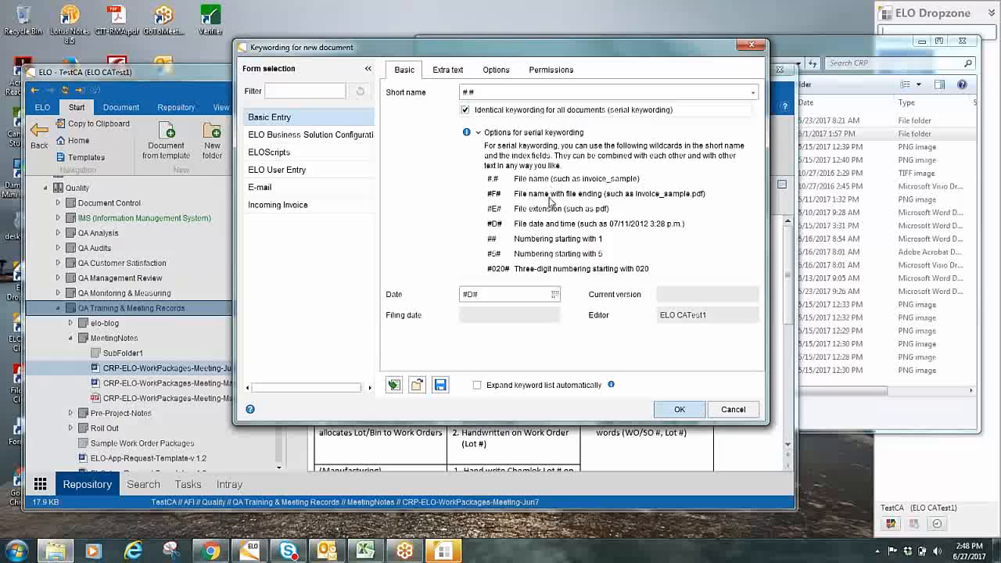
Select the #.# wildcard in the short name, and cancel the keywording and filing of the Sample Work Order Packages folder
left_click(484, 92)
left_click_drag(485, 92, 436, 92)
left_click(506, 91)
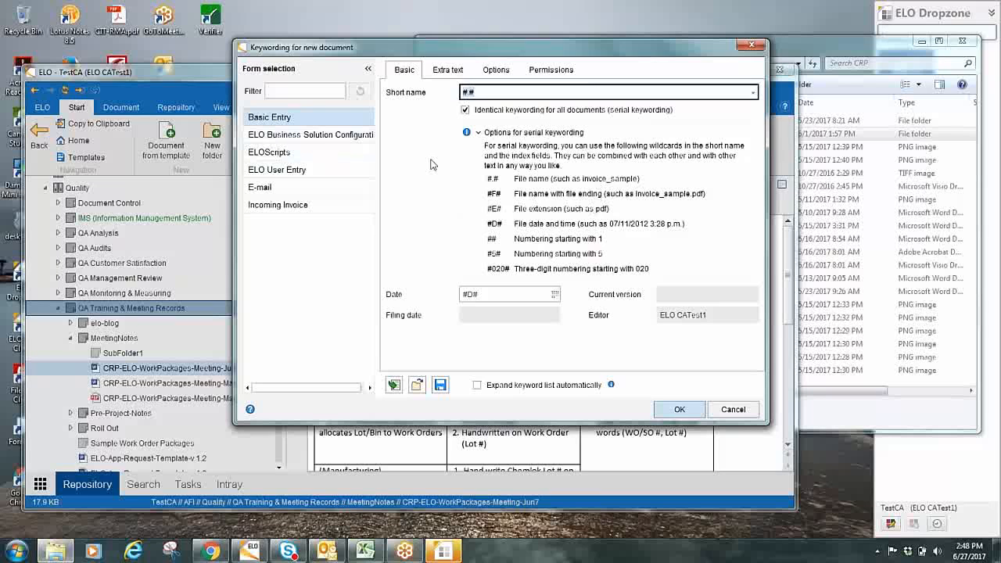
left_click(723, 407)
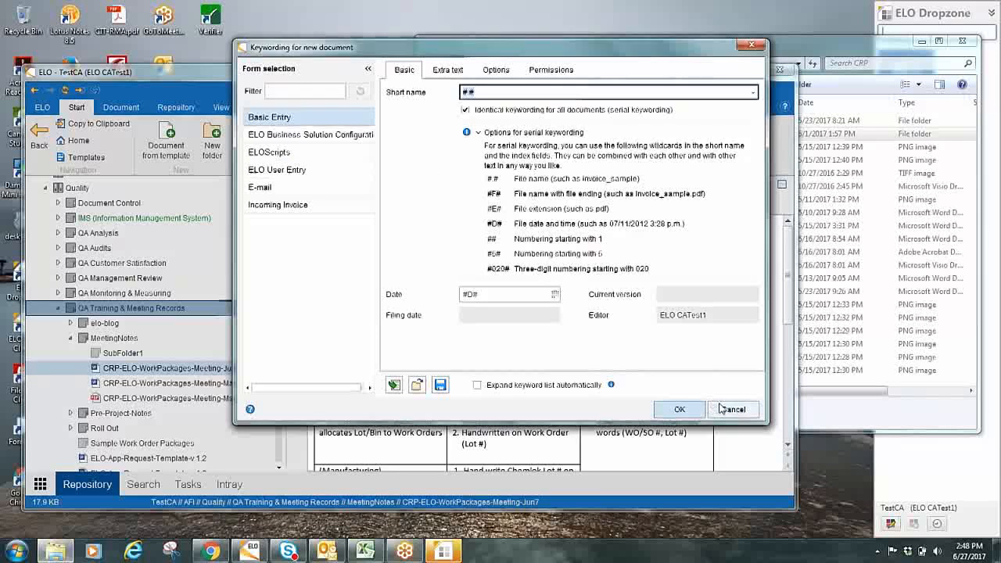
left_click(301, 260)
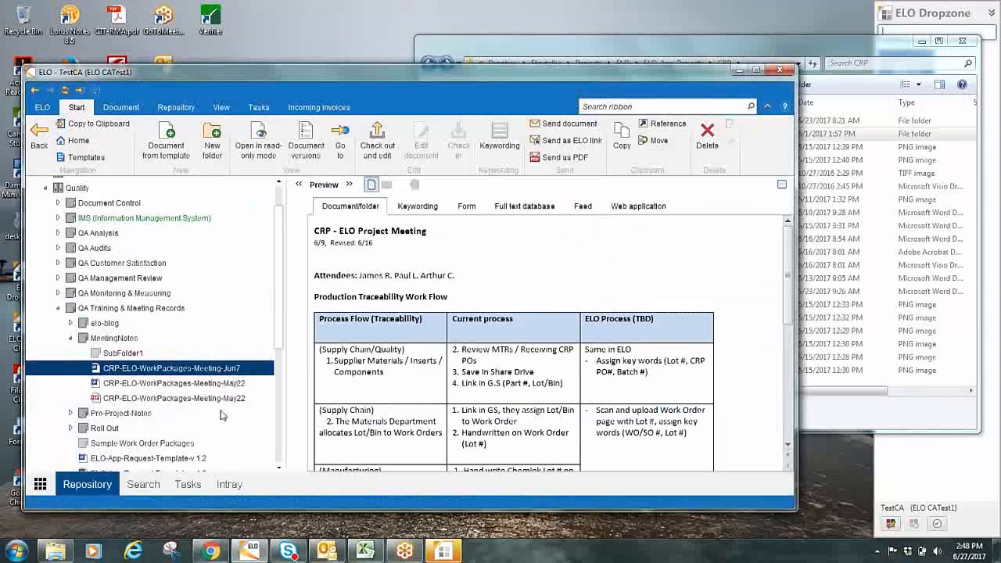
Start filing Sample Work Order Packages from CRP into MeetingNotes, and check the available keywording forms before returning to Basic Entry
left_click(649, 51)
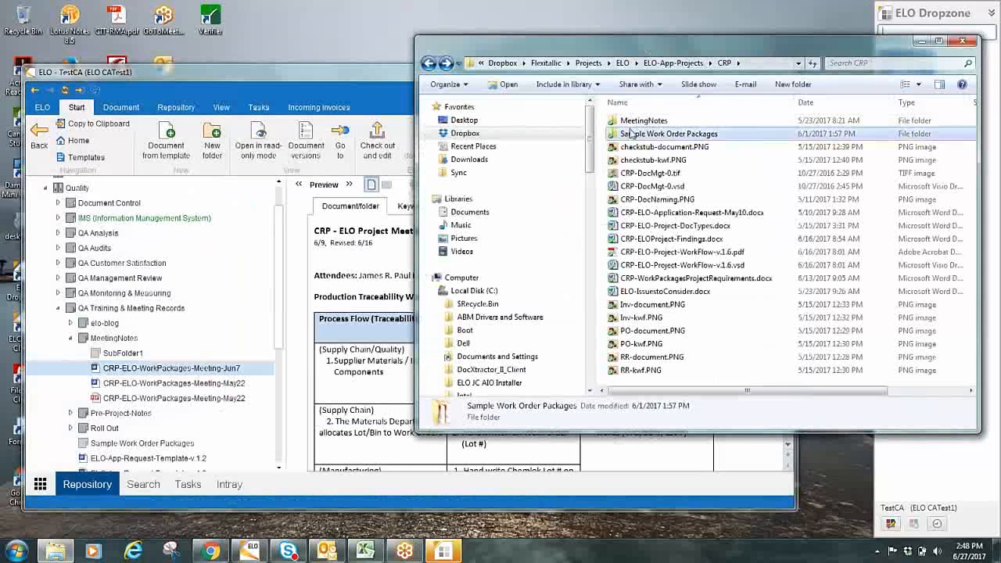
left_click_drag(616, 148, 117, 345)
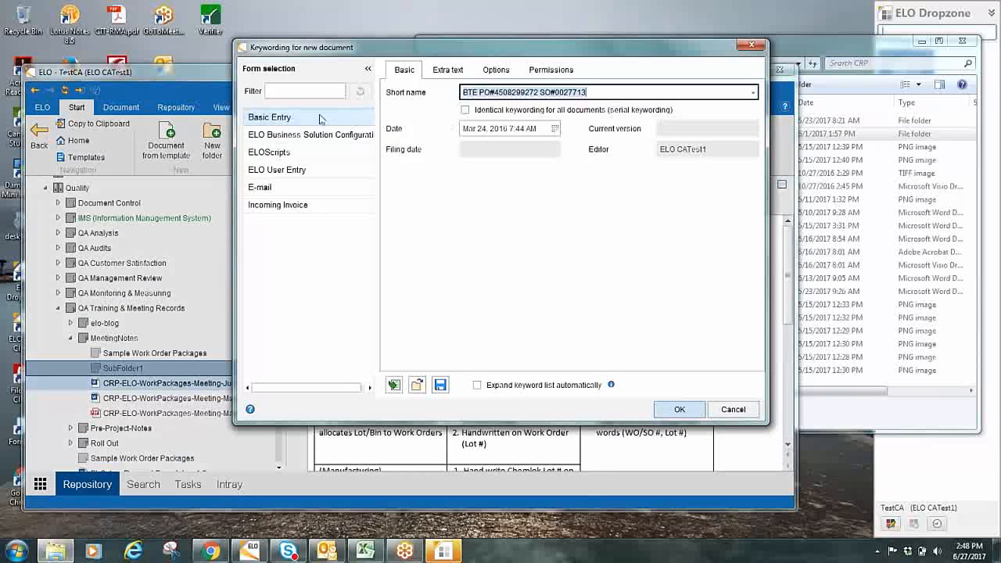
left_click(280, 139)
left_click(288, 153)
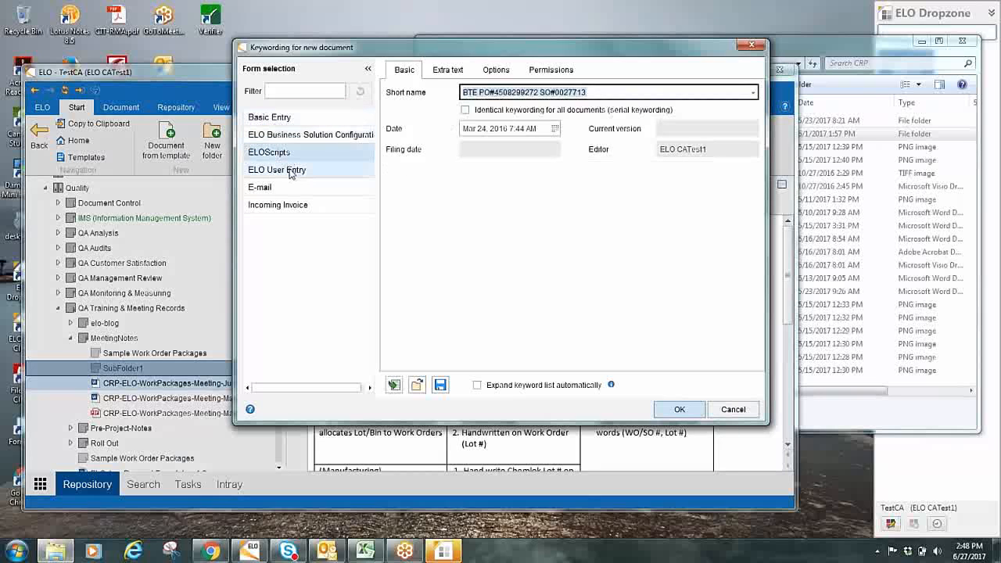
left_click(287, 119)
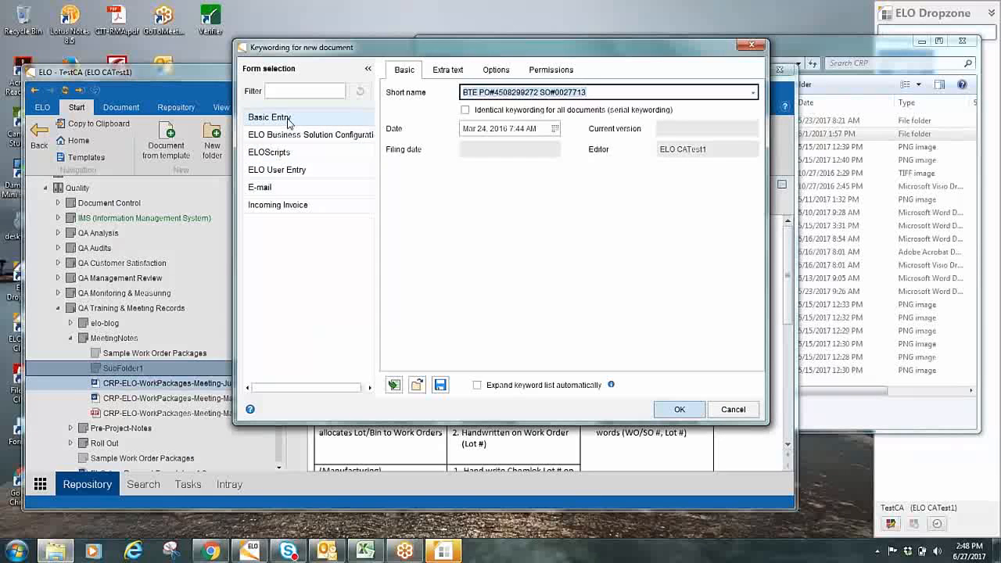
left_click(288, 121)
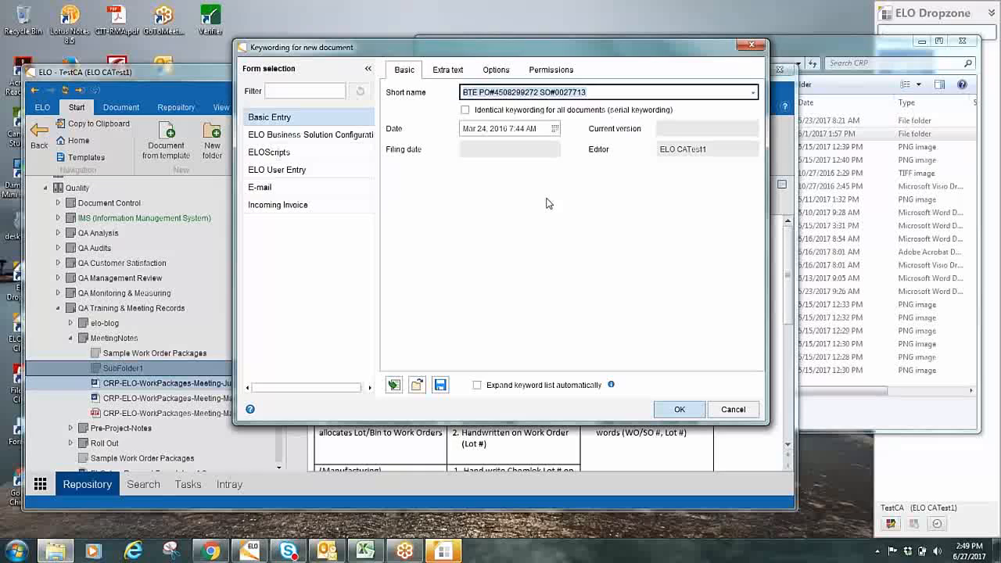
Enable identical keywording for all documents, expand the wildcard explanations, and cancel the keywording without filing the documents
left_click(466, 111)
left_click(479, 133)
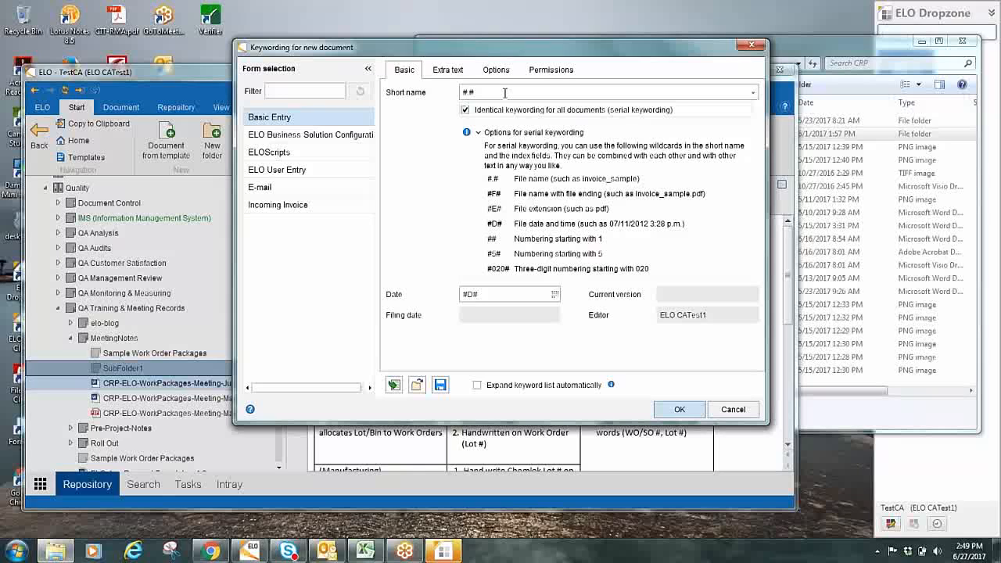
left_click(734, 410)
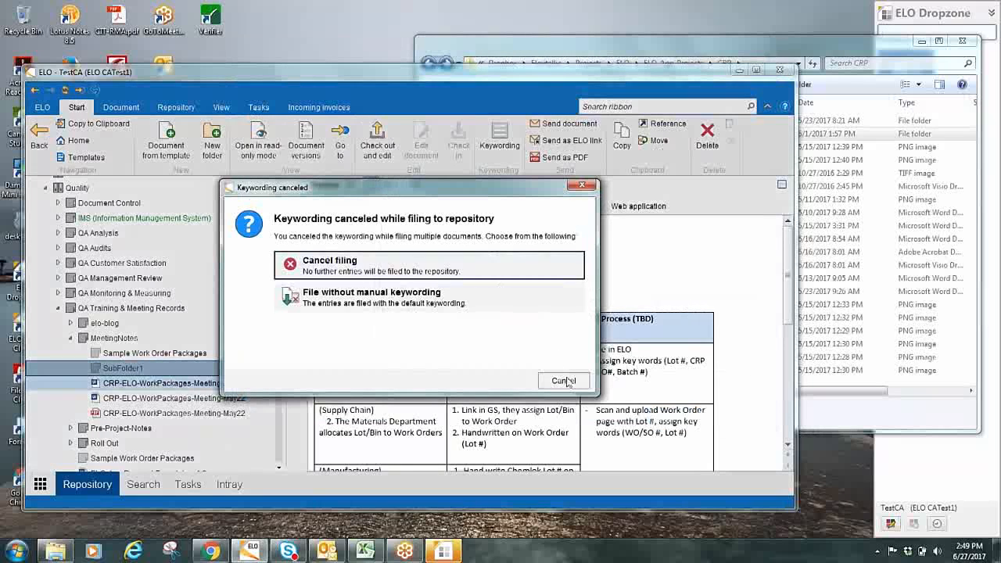
left_click(564, 382)
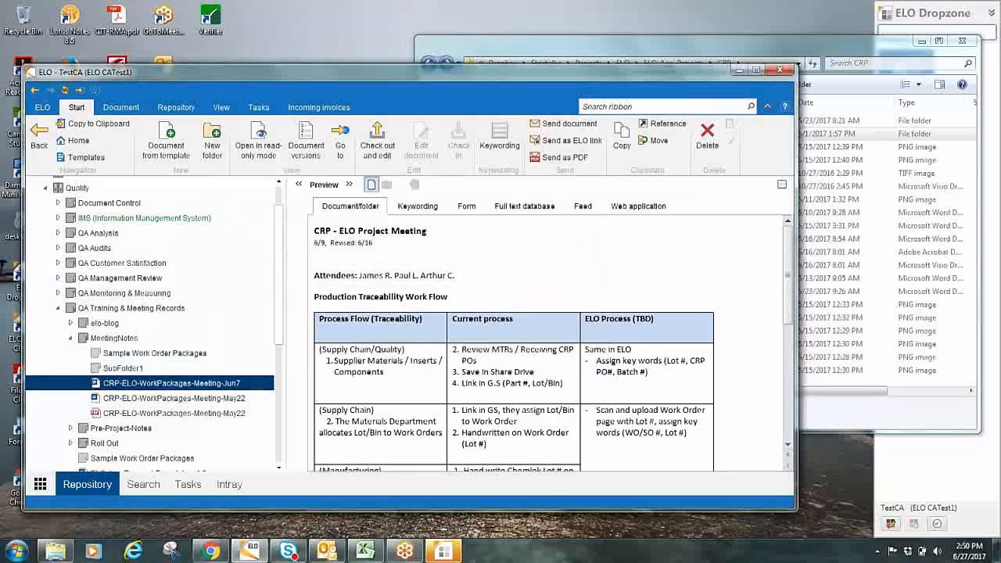